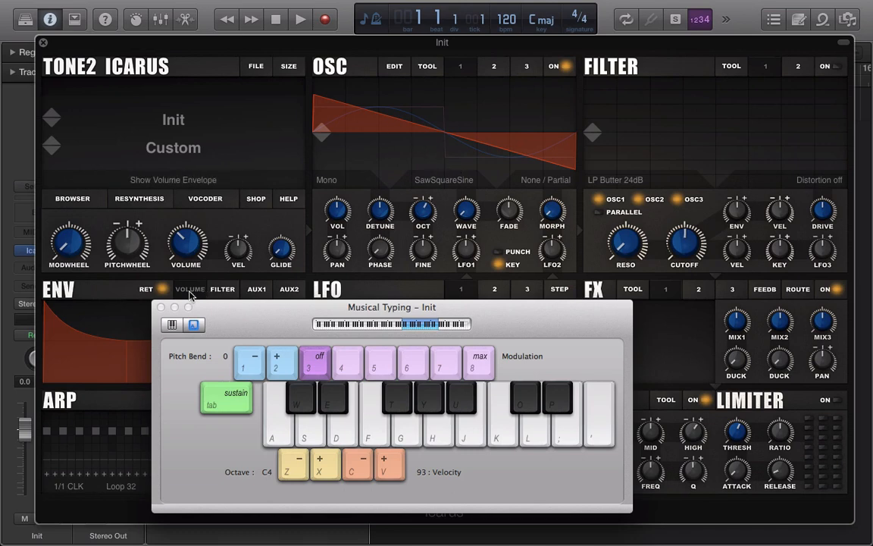
# - Close the Musical Typing keyboard and look over the synth's patch file options
pyautogui.click(161, 307)
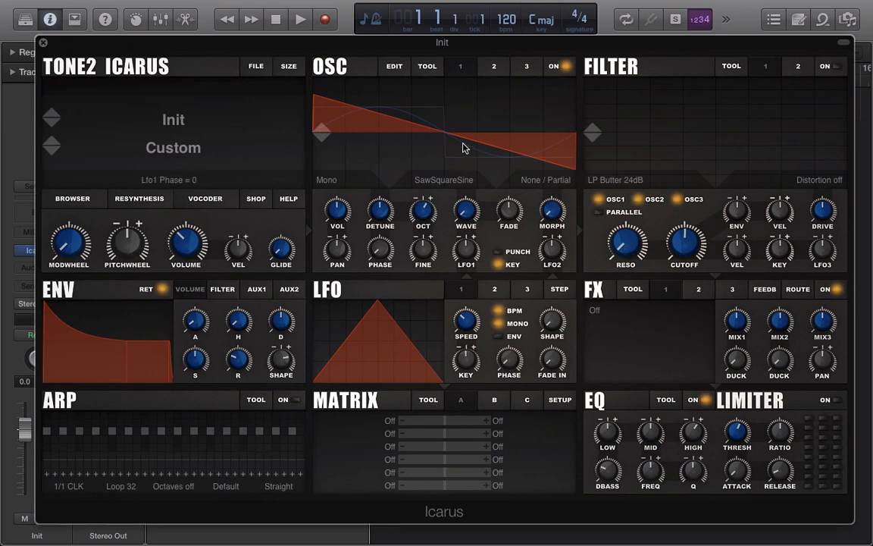
pyautogui.click(261, 69)
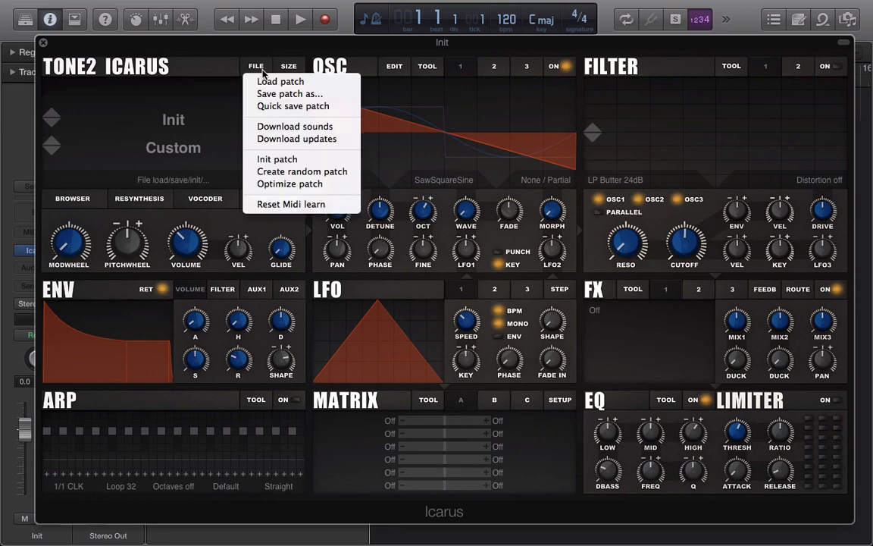
pyautogui.click(181, 112)
# - Load the Infinite Beauty SW patch from the Synth category of the patch browser and return to the main synth view
pyautogui.click(90, 200)
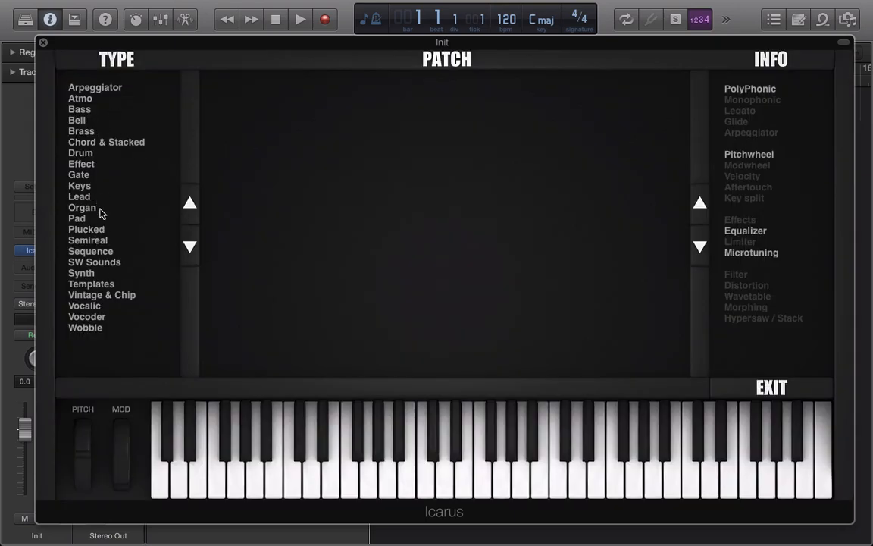
pyautogui.click(80, 186)
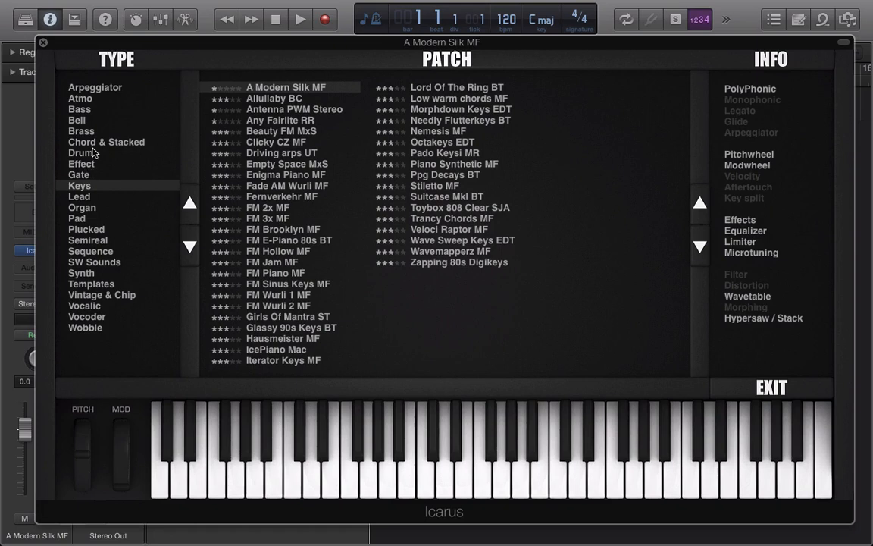
pyautogui.click(84, 275)
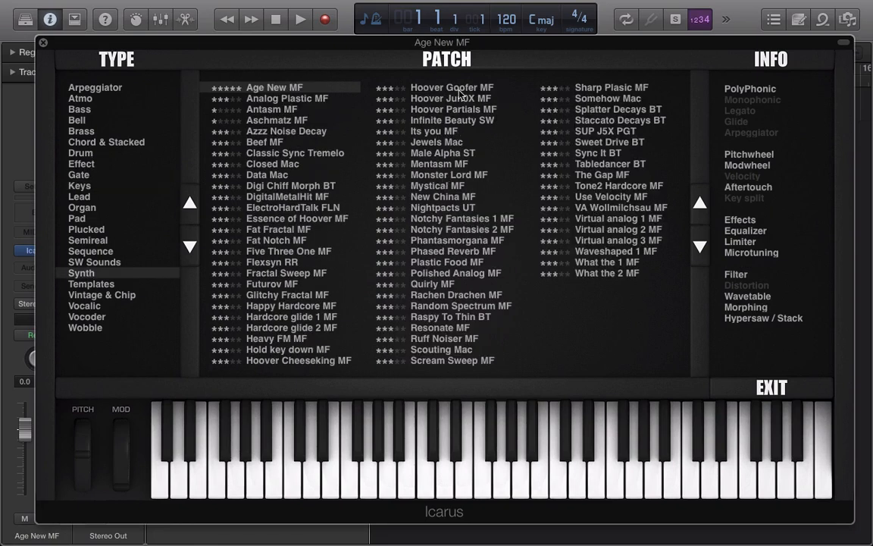
pyautogui.click(454, 123)
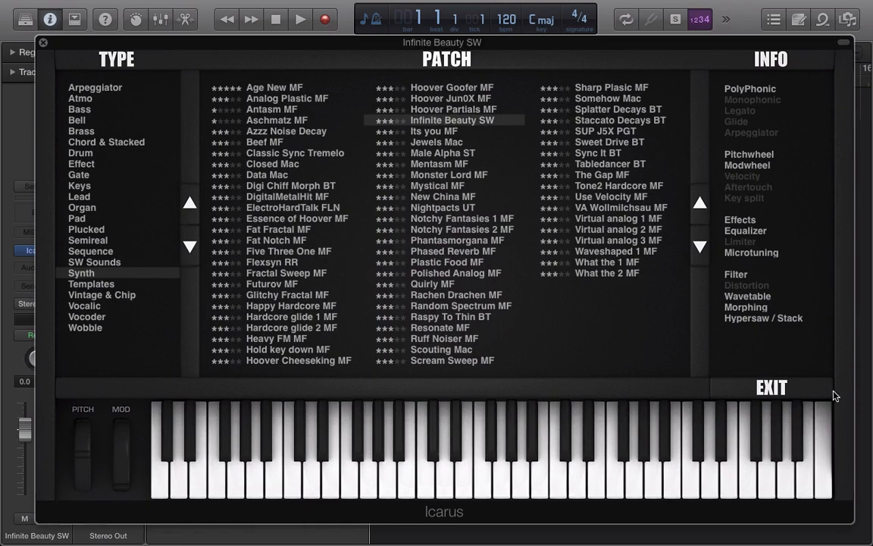
pyautogui.click(772, 387)
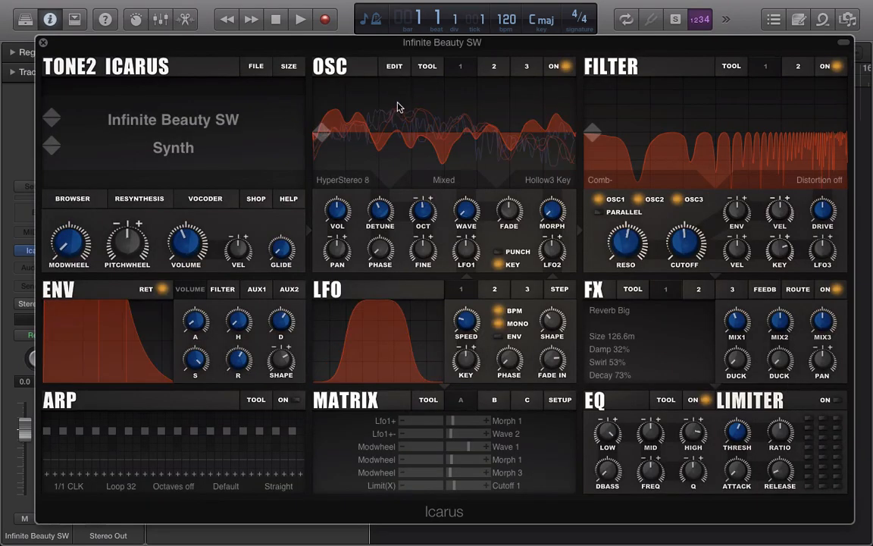
# - Audition the patch by playing notes on the Musical Typing keyboard, lowering its octave to C3, and close the keyboard
pyautogui.press('super+k')
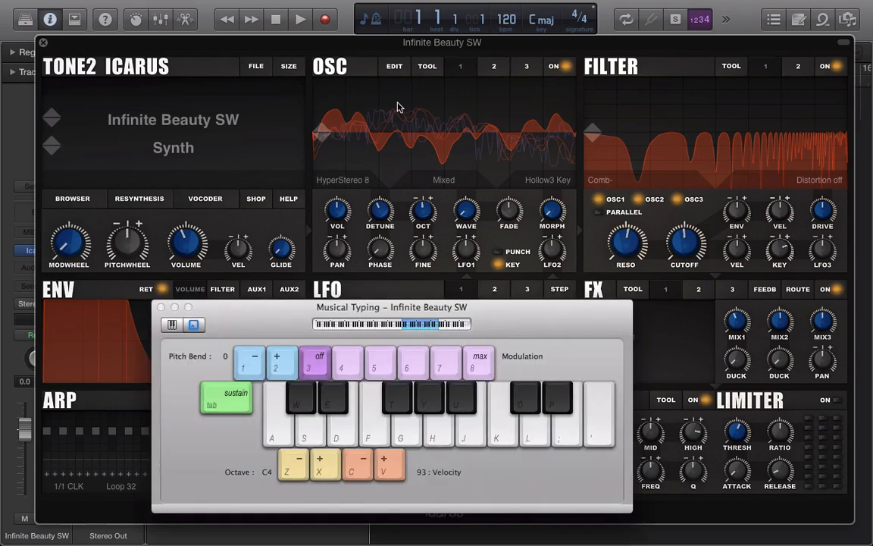
pyautogui.press('s')
pyautogui.press('k')
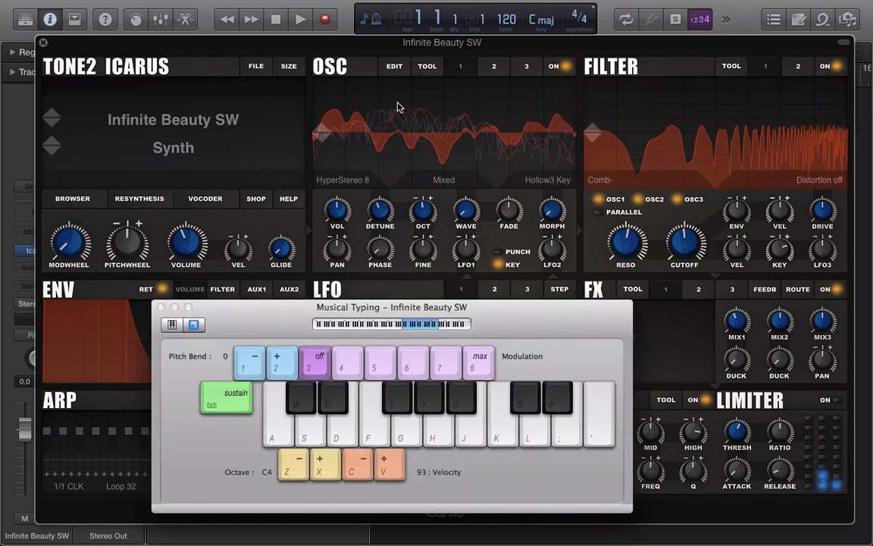
pyautogui.press('l')
pyautogui.press('z')
pyautogui.press('s')
pyautogui.press('h')
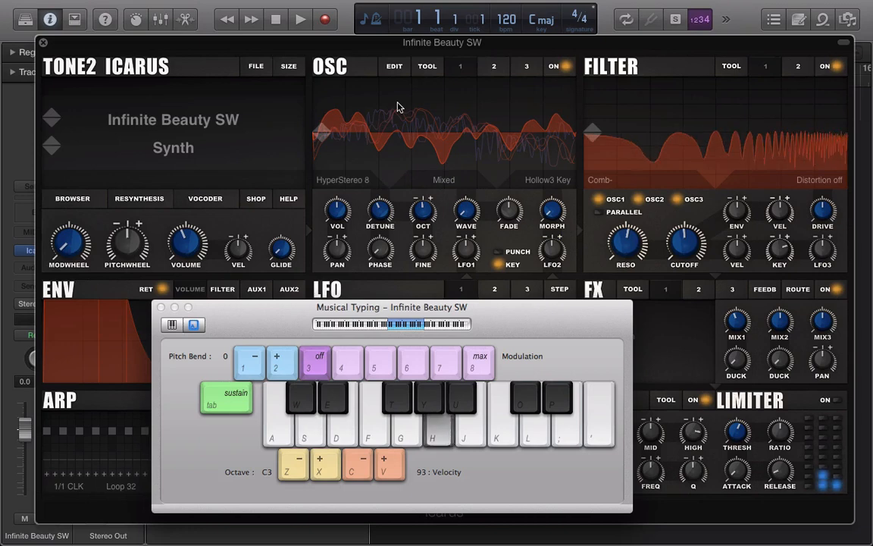
pyautogui.press('l')
pyautogui.press('k')
pyautogui.press('f')
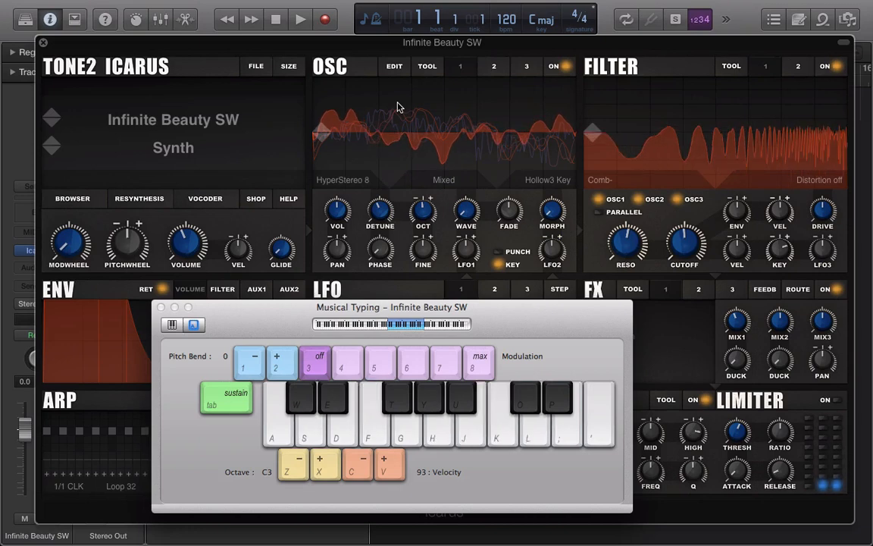
pyautogui.press('l')
pyautogui.press('s')
pyautogui.press('h')
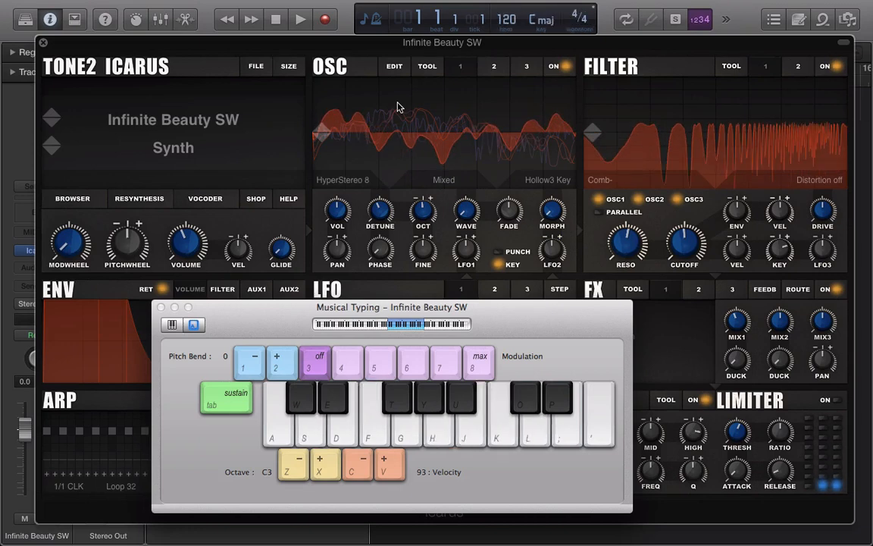
pyautogui.press('super+k')
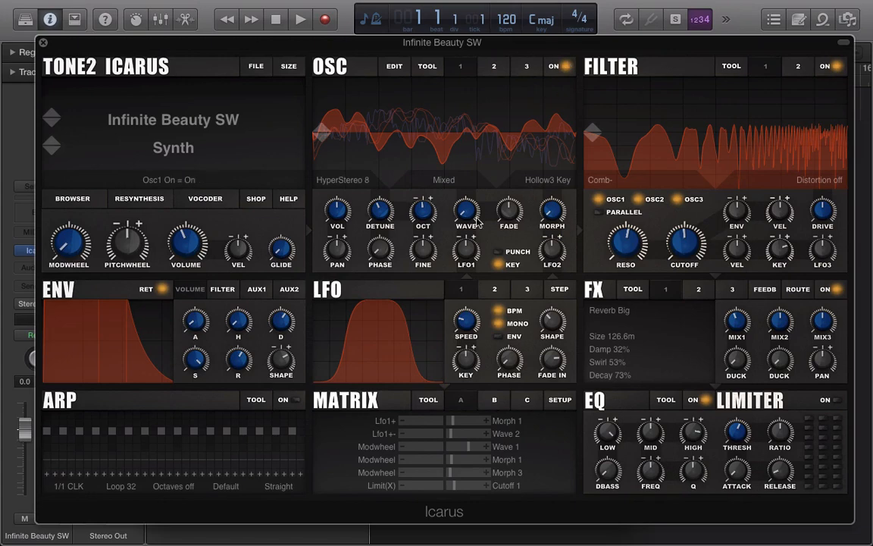
# - Look over the morph modes offered for oscillator 1 without changing the selection
pyautogui.click(539, 179)
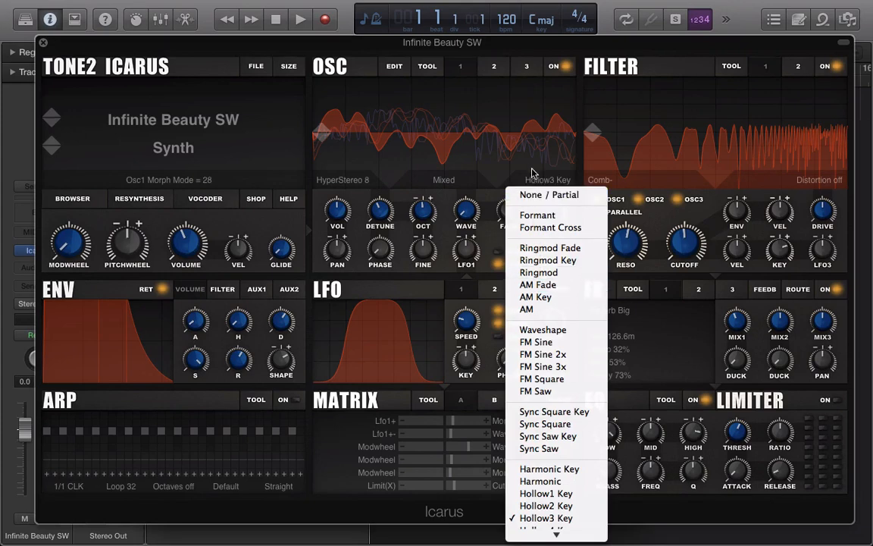
pyautogui.click(477, 211)
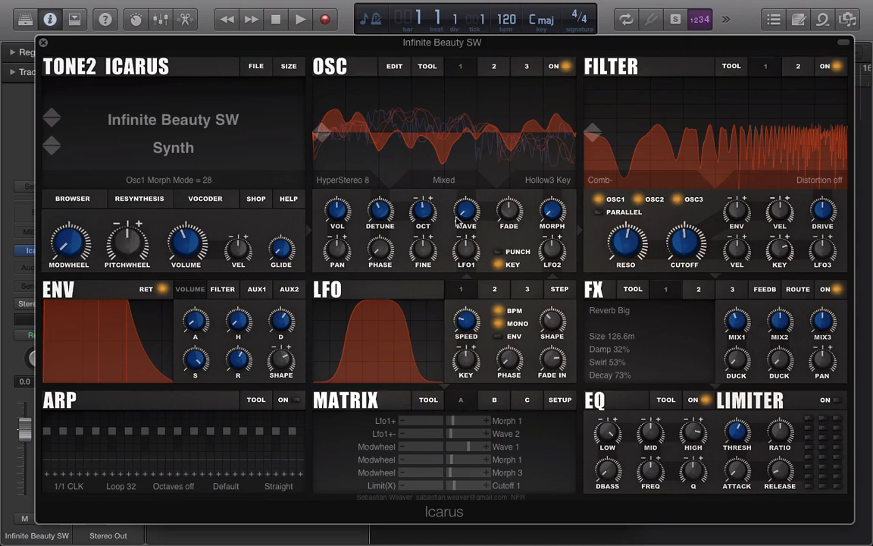
# - Raise oscillator 1's Fade to its maximum and sweep its Wave position up and back down to the start
pyautogui.moveTo(504, 205); pyautogui.dragTo(503, 165)
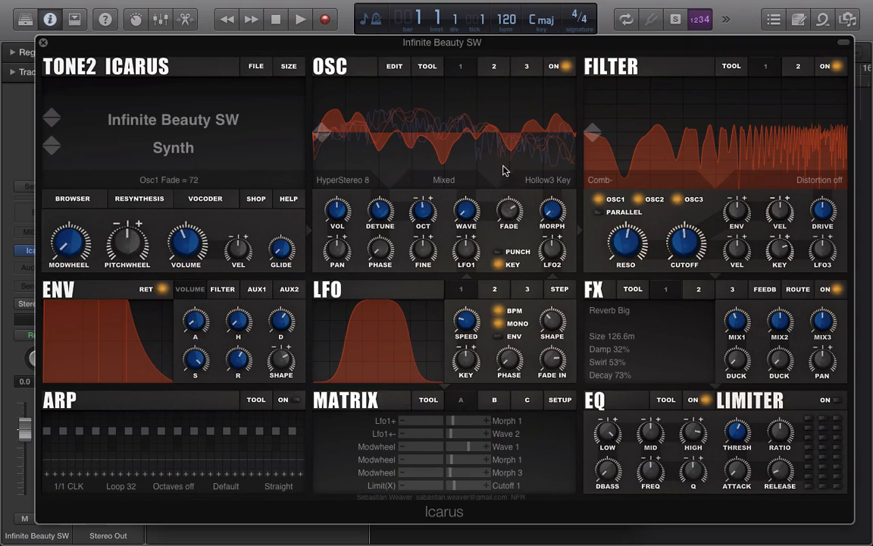
pyautogui.moveTo(509, 211); pyautogui.dragTo(510, 163)
pyautogui.moveTo(509, 214); pyautogui.dragTo(511, 147)
pyautogui.moveTo(457, 197); pyautogui.dragTo(474, 136)
pyautogui.moveTo(482, 90); pyautogui.dragTo(471, 228)
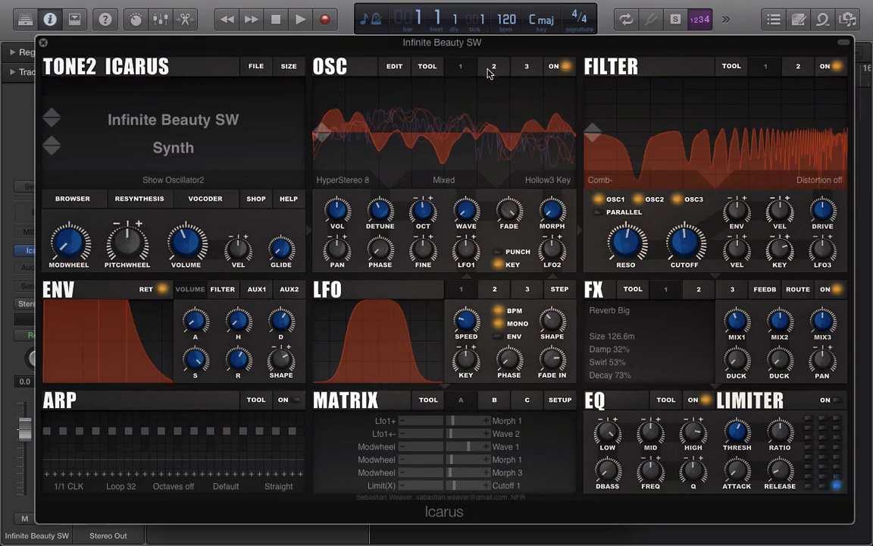
# - Compare the settings of the oscillators, switch oscillator 2 off and return to oscillator 1
pyautogui.click(531, 69)
pyautogui.click(495, 68)
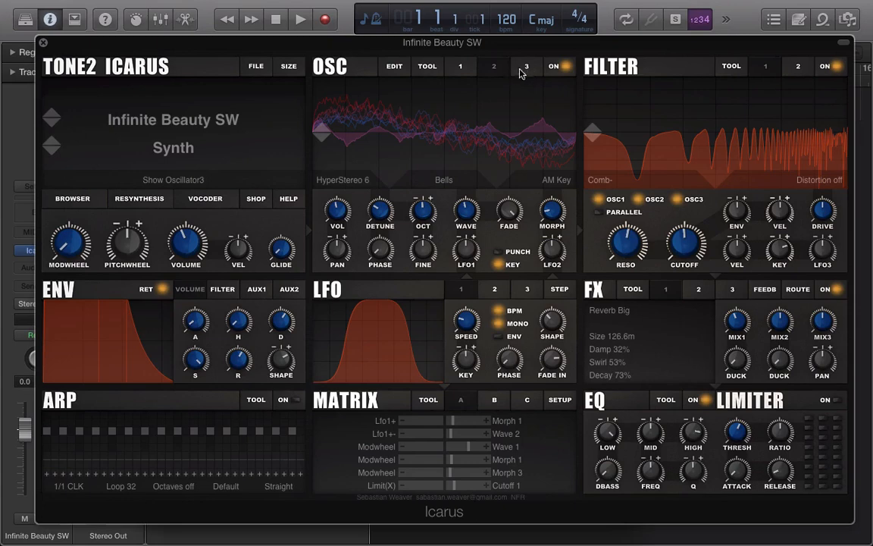
pyautogui.click(461, 71)
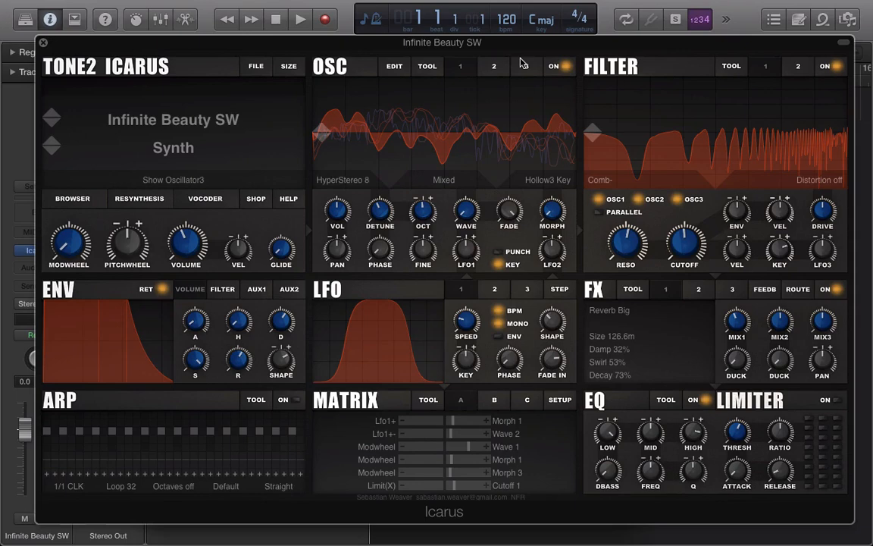
pyautogui.click(493, 67)
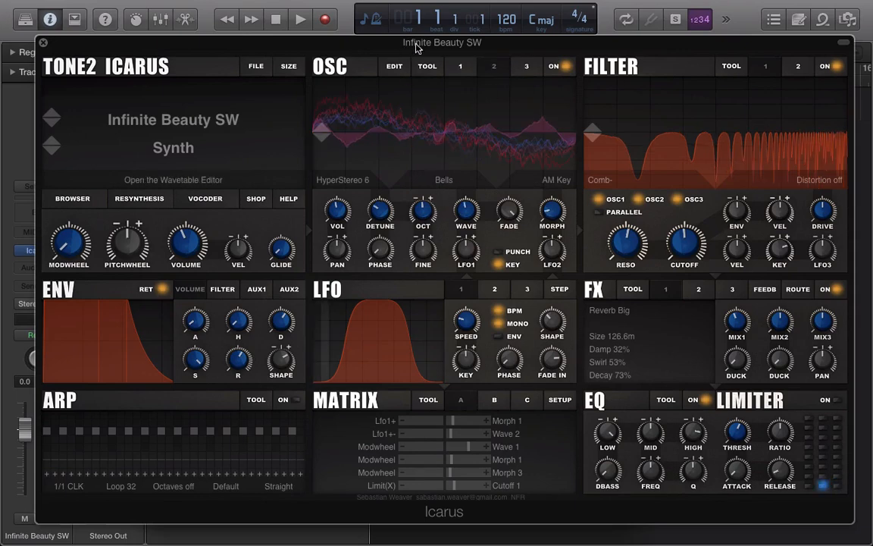
pyautogui.click(565, 68)
pyautogui.click(458, 68)
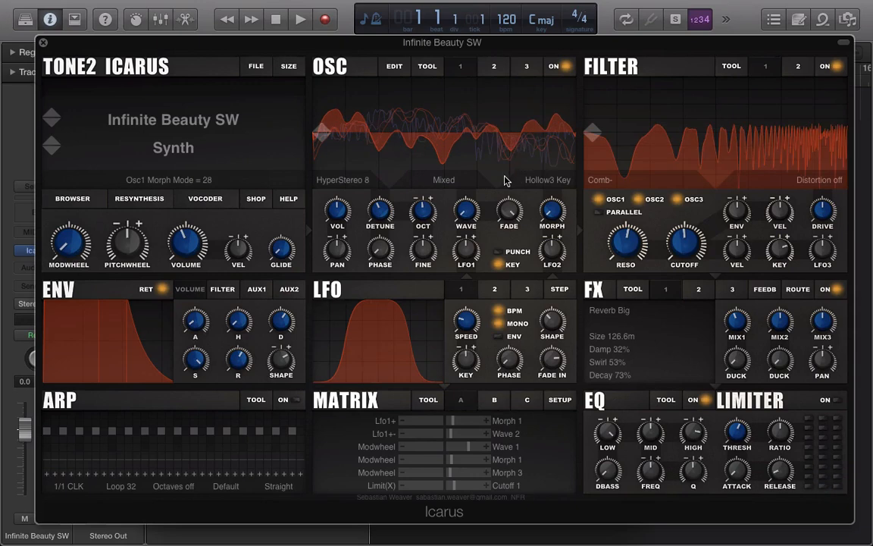
# - Apply a morph sweep to oscillator 1's current waveform and set the LFO1 modulation of its wave position to 8
pyautogui.click(550, 176)
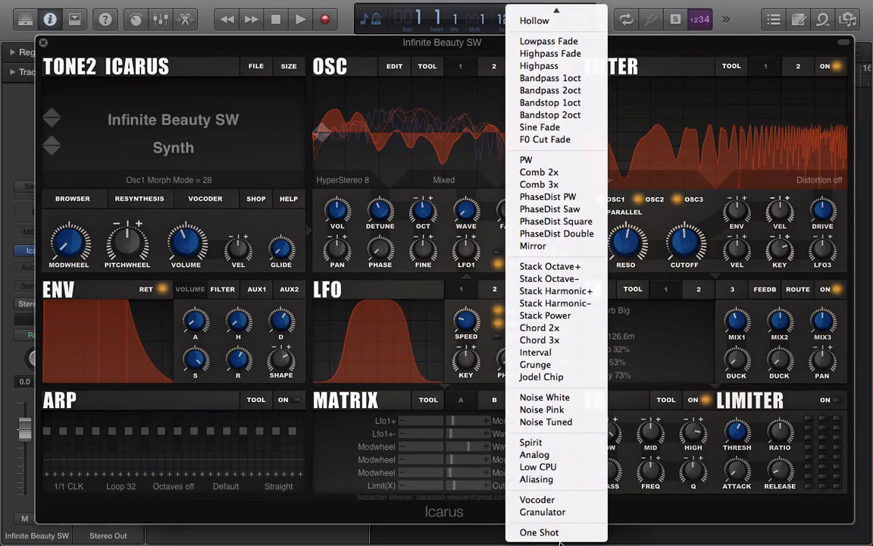
pyautogui.click(421, 166)
pyautogui.click(427, 66)
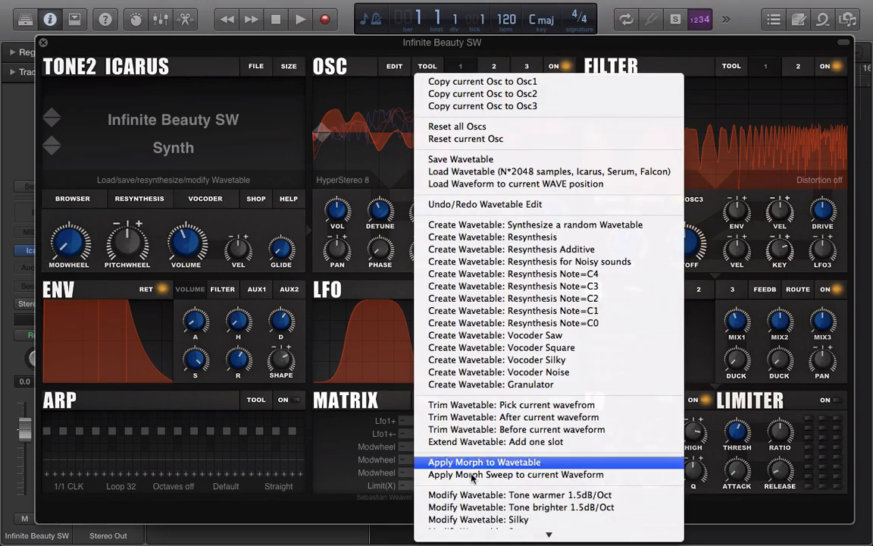
pyautogui.moveTo(546, 538)
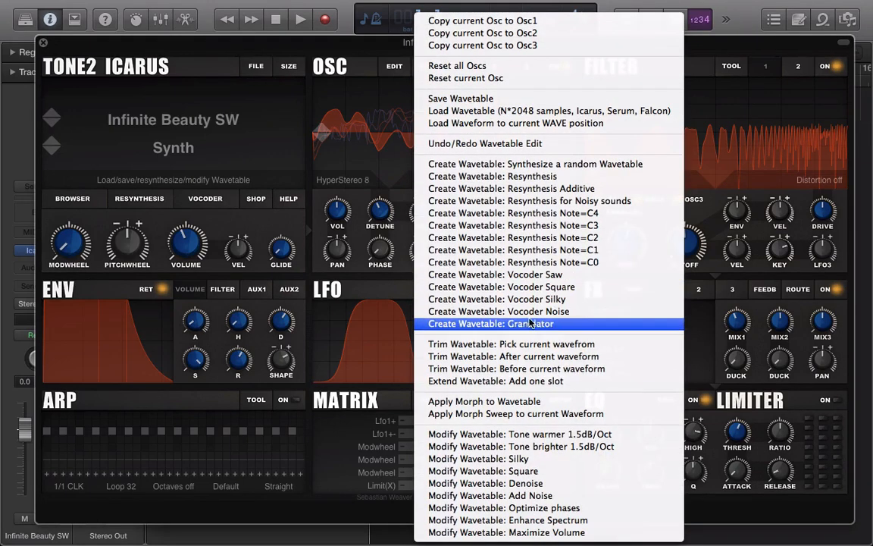
pyautogui.click(525, 414)
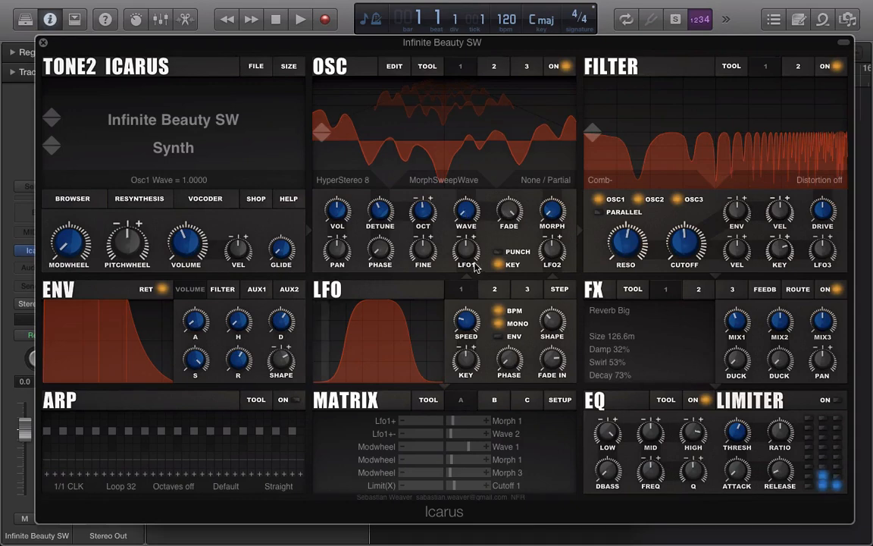
pyautogui.moveTo(465, 259); pyautogui.dragTo(452, 224)
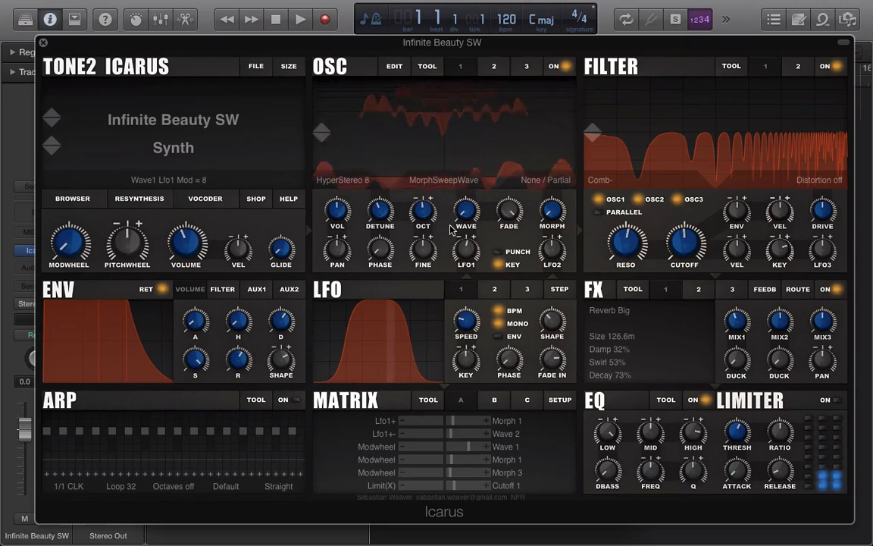
# - Set oscillator 1's morph mode to Formant Cross with Morph at about 19, and apply the morph to the wavetable
pyautogui.click(569, 185)
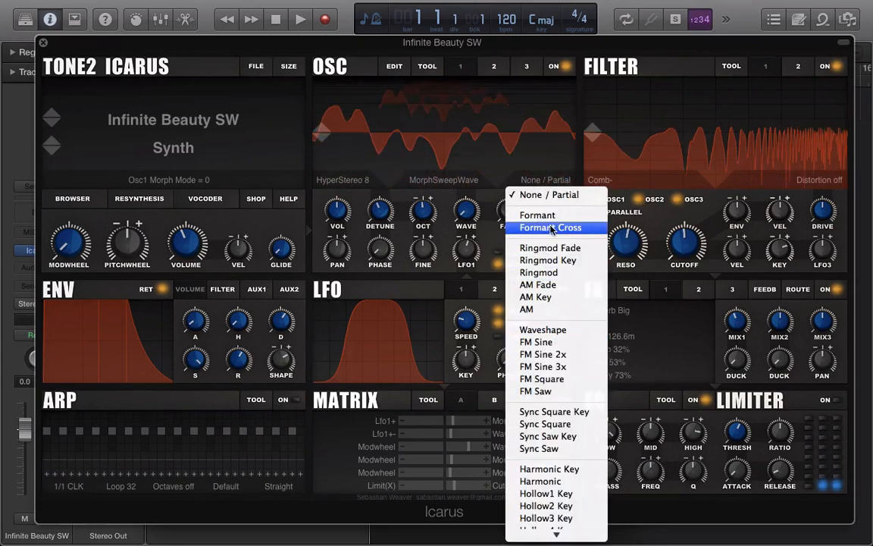
pyautogui.click(551, 229)
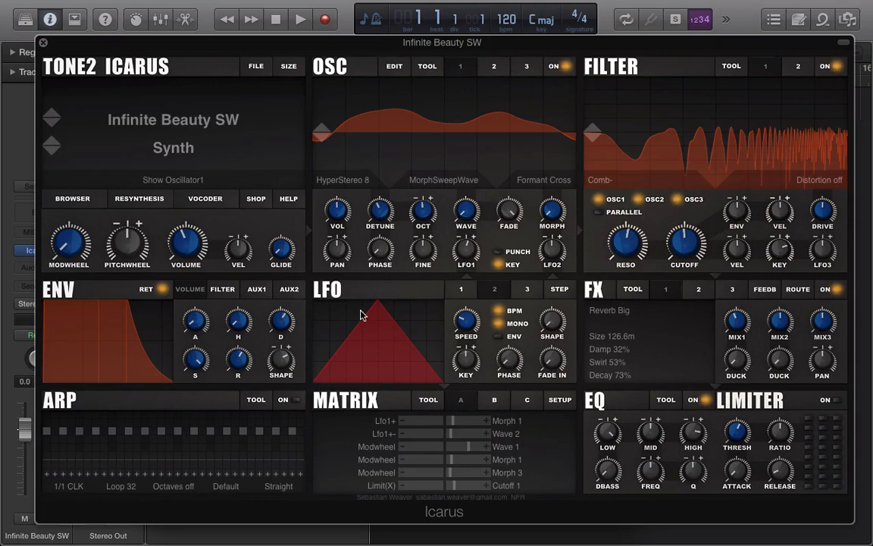
pyautogui.moveTo(559, 214); pyautogui.dragTo(557, 163)
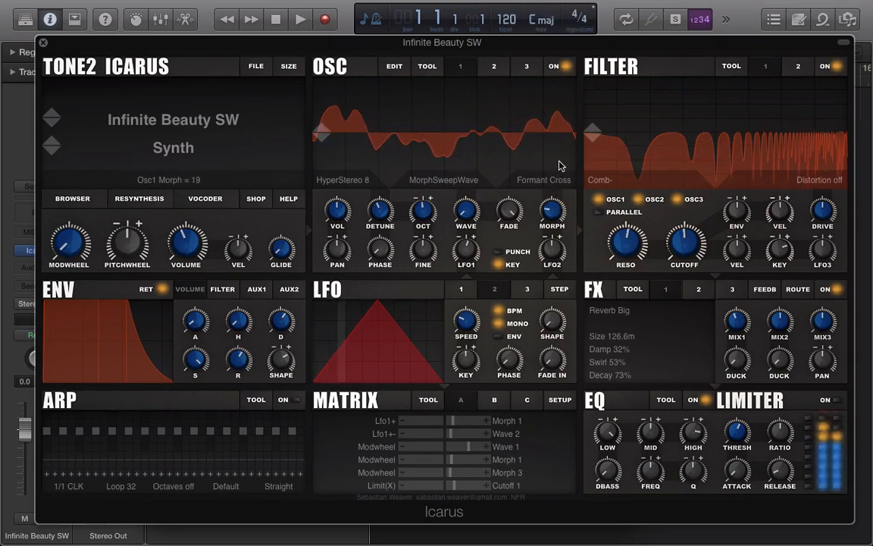
pyautogui.click(428, 66)
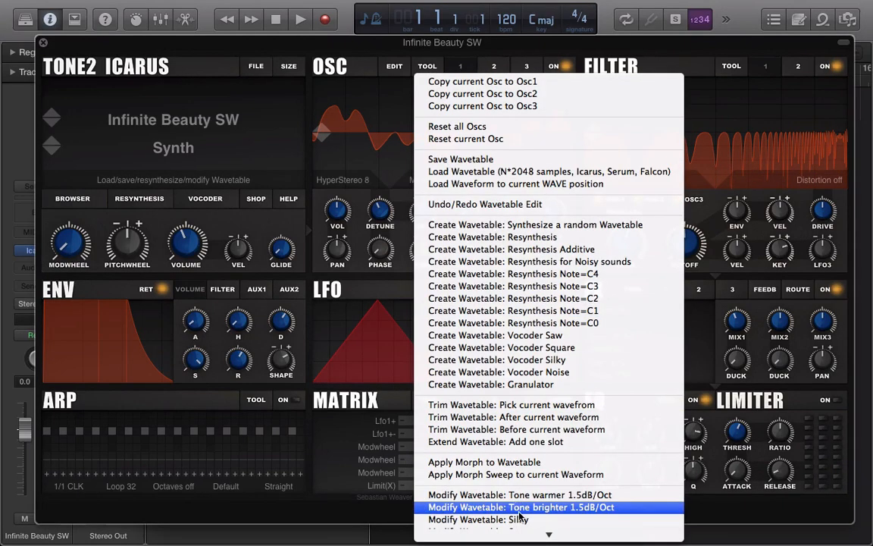
pyautogui.click(485, 462)
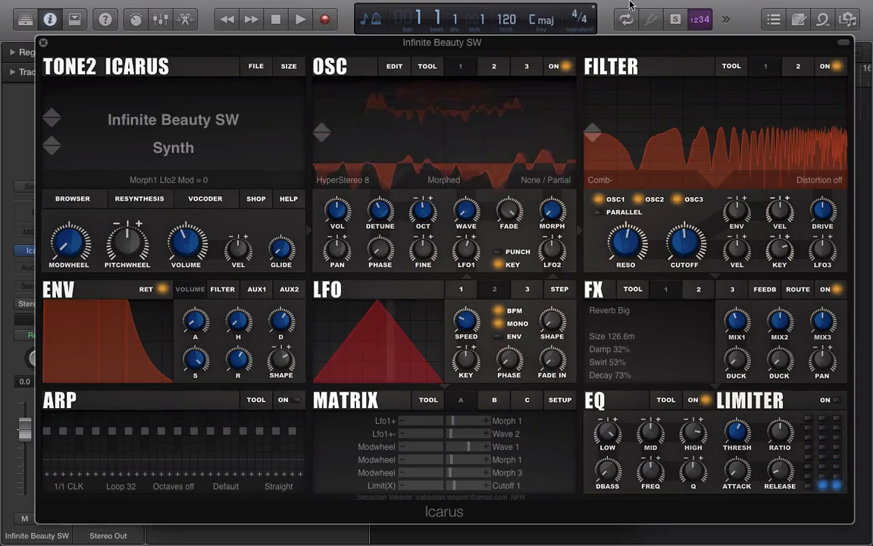
# - Check oscillator 2's settings, and change oscillator 1's unison mode to HyperSaw 3
pyautogui.click(495, 67)
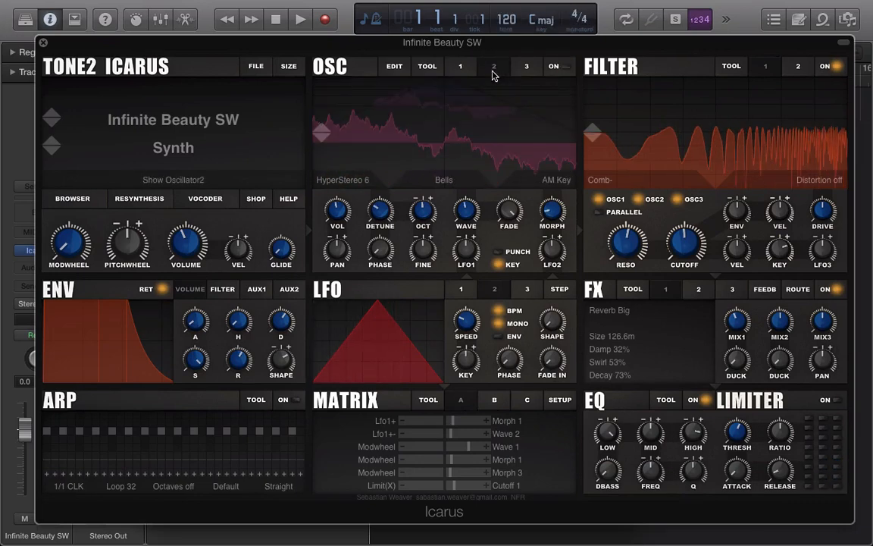
pyautogui.click(464, 69)
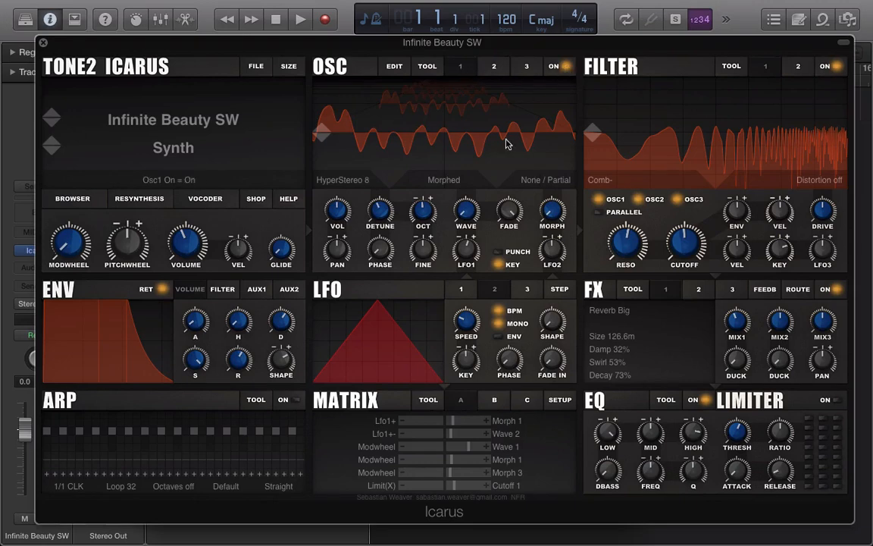
pyautogui.click(359, 188)
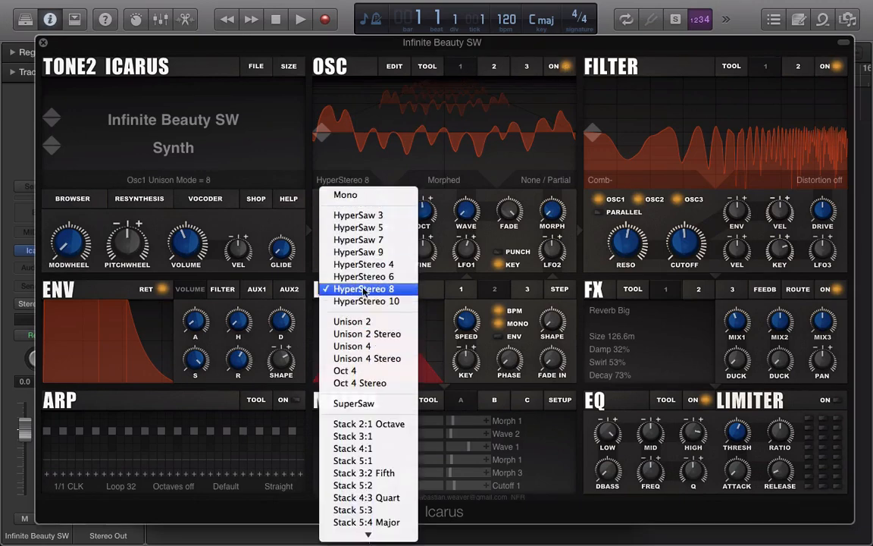
pyautogui.click(379, 217)
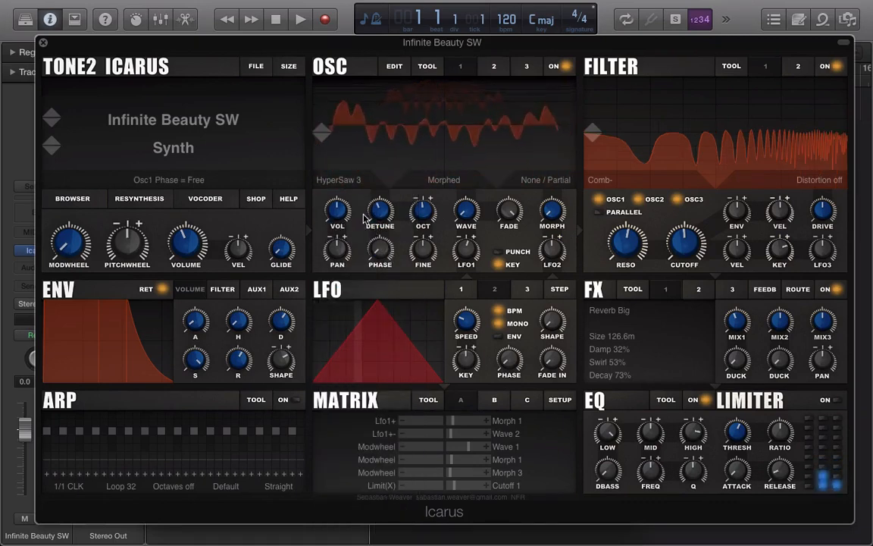
# - Try the stacked unison modes Stack 4:1, Stack 3:2 Fifth and Stack 5:3 on oscillator 1
pyautogui.click(367, 187)
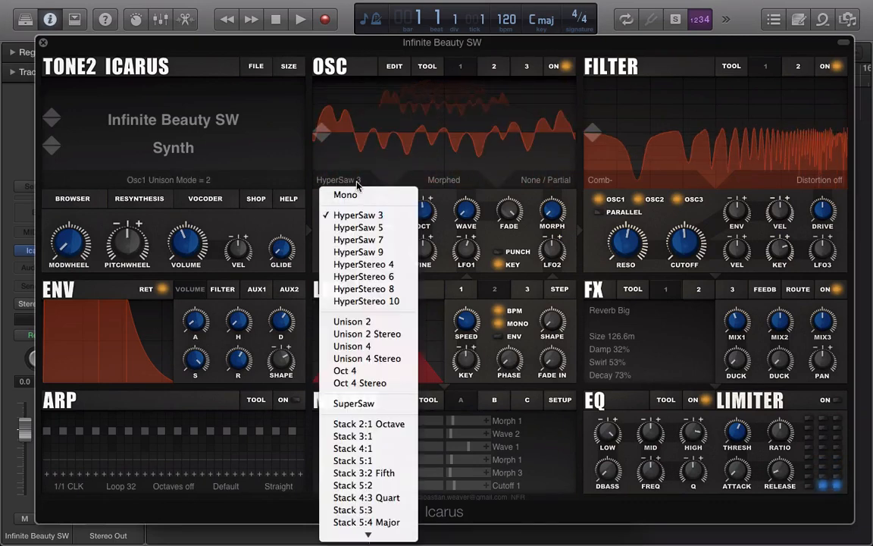
pyautogui.click(380, 452)
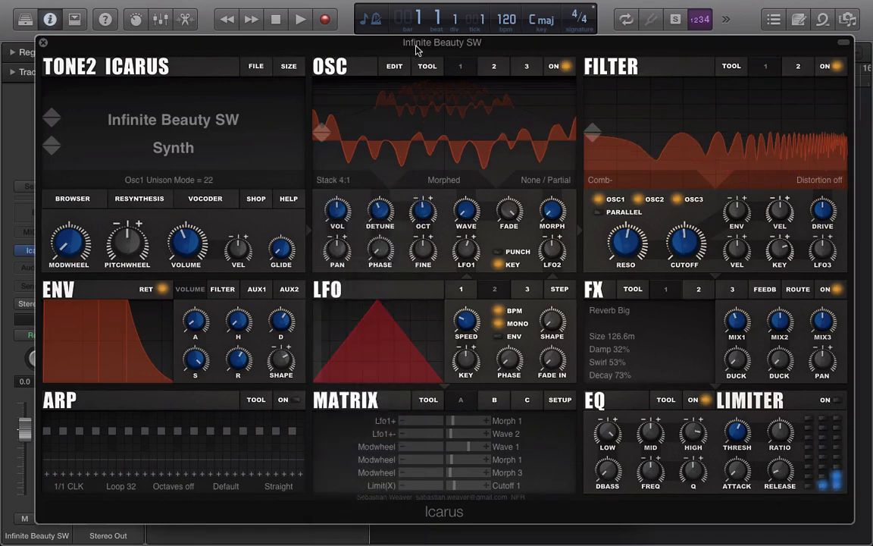
pyautogui.click(338, 184)
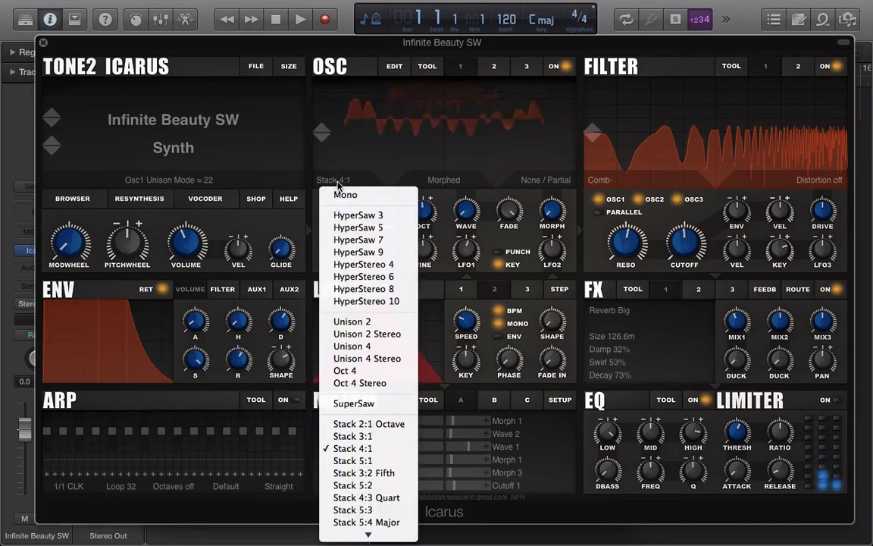
pyautogui.click(351, 473)
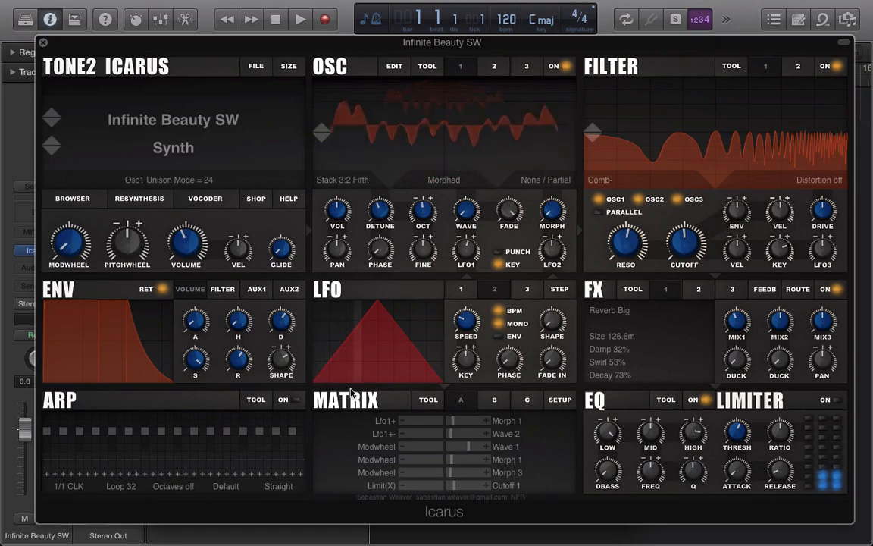
pyautogui.click(346, 188)
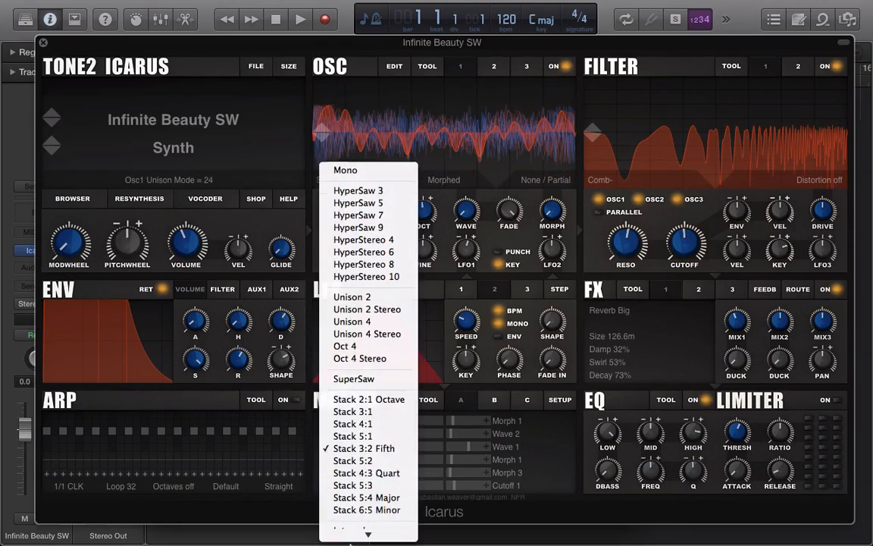
pyautogui.click(354, 438)
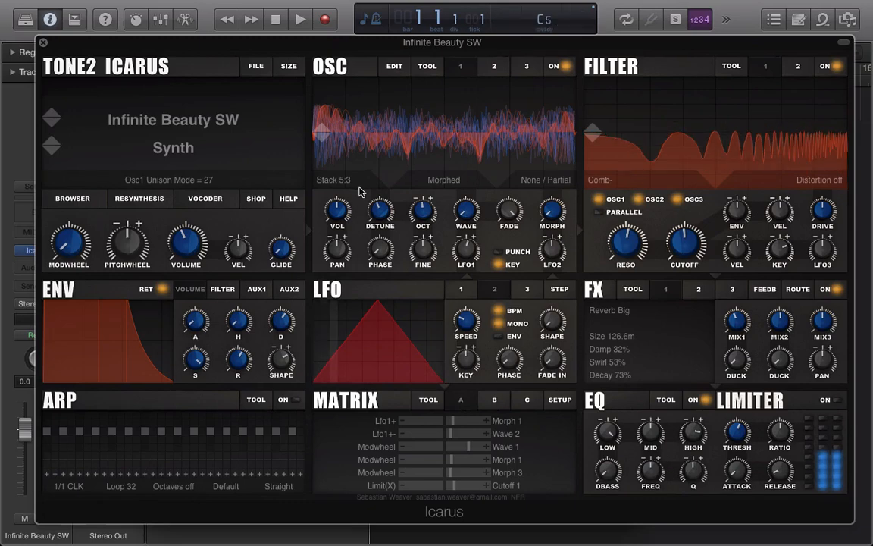
# - Try Unison 2 Stereo as oscillator 1's unison mode and look through the remaining interval, chord and flange modes
pyautogui.click(353, 185)
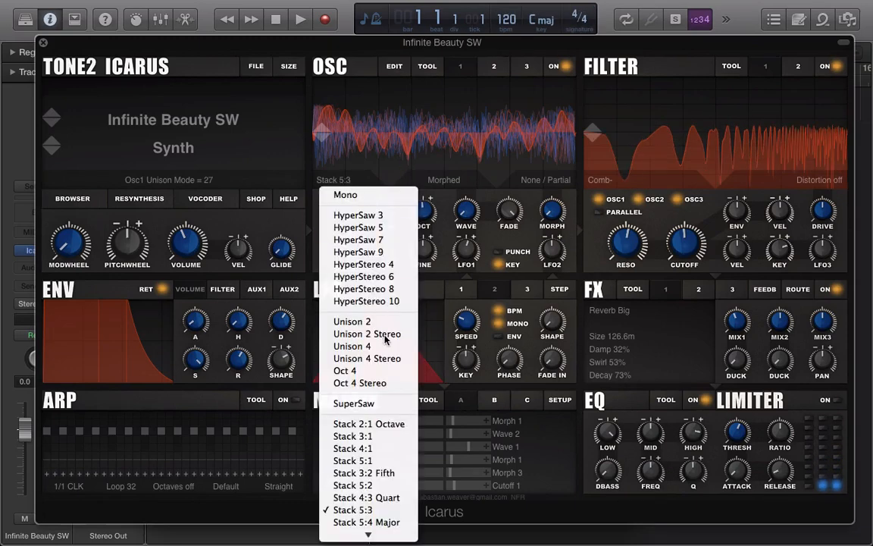
pyautogui.click(367, 334)
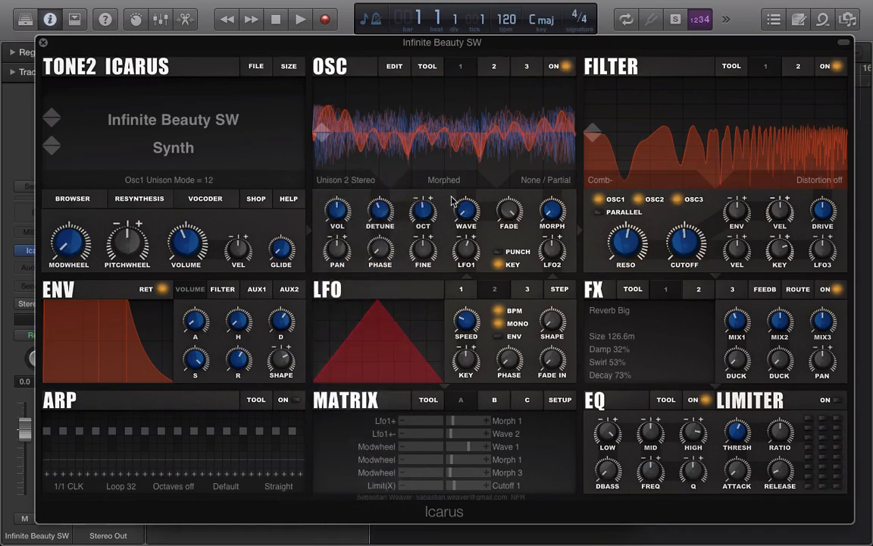
pyautogui.moveTo(376, 208); pyautogui.dragTo(374, 158)
pyautogui.click(333, 179)
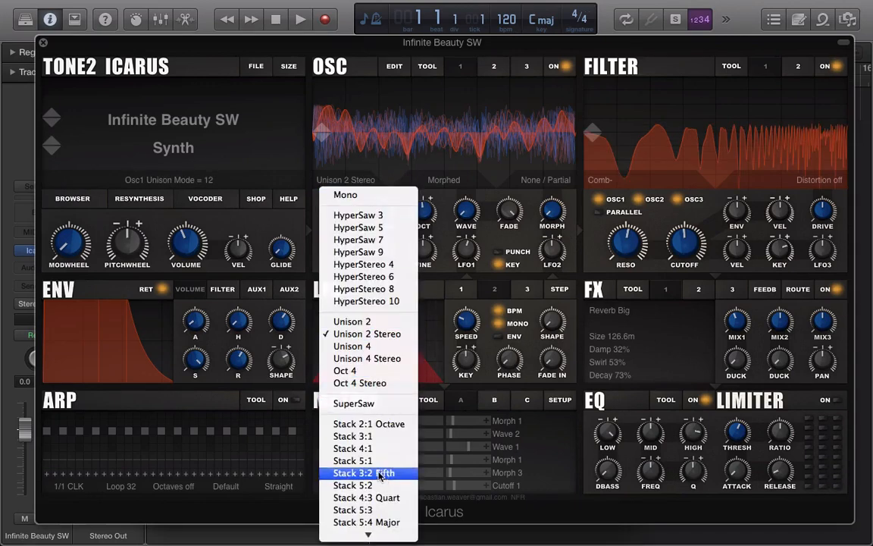
pyautogui.scroll(-5, 375, 518)
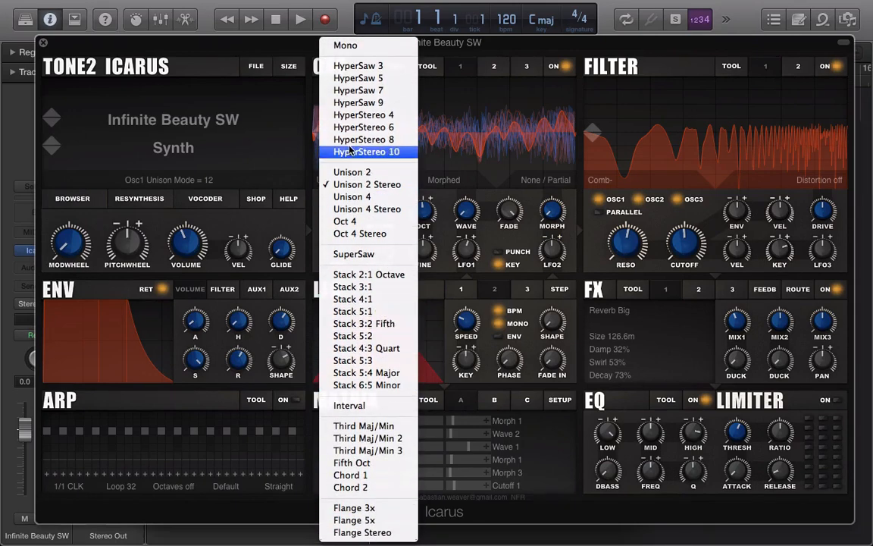
pyautogui.click(358, 186)
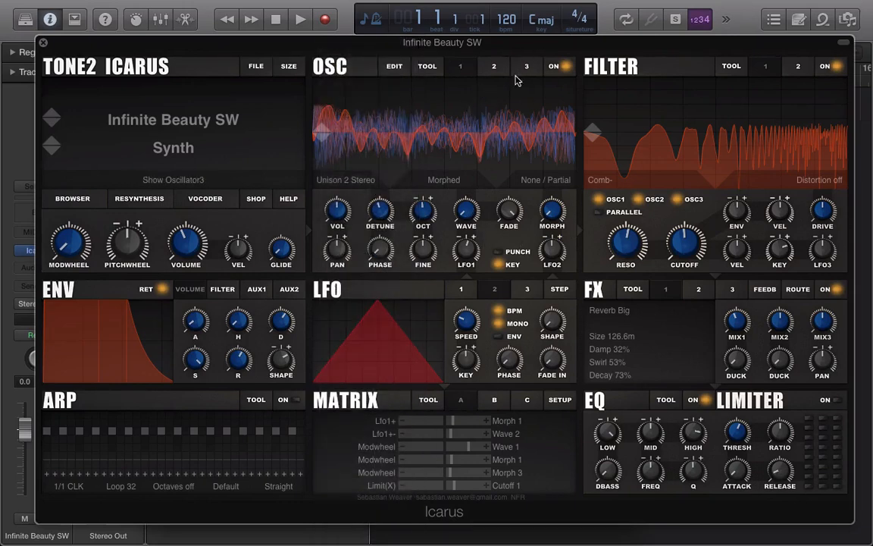
# - Set oscillator 1's unison mode to HyperStereo 6 and lower its Detune
pyautogui.click(351, 181)
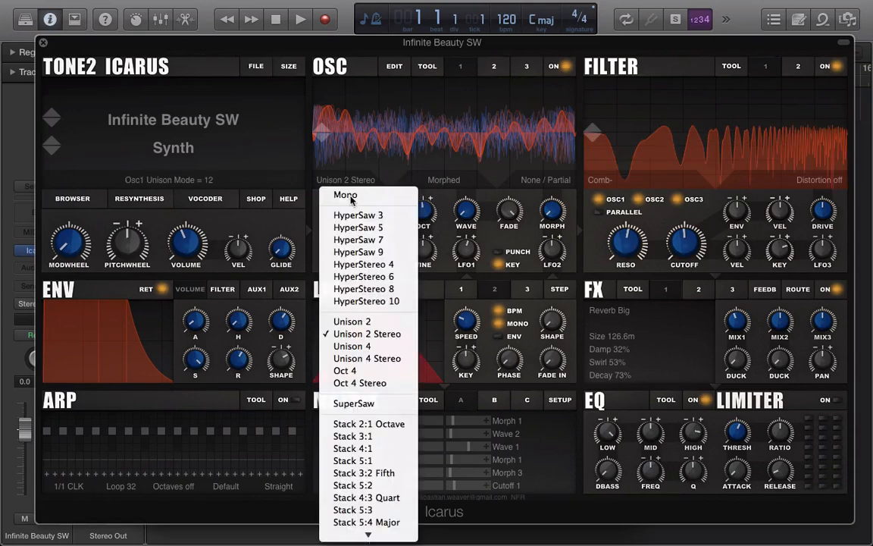
pyautogui.click(367, 275)
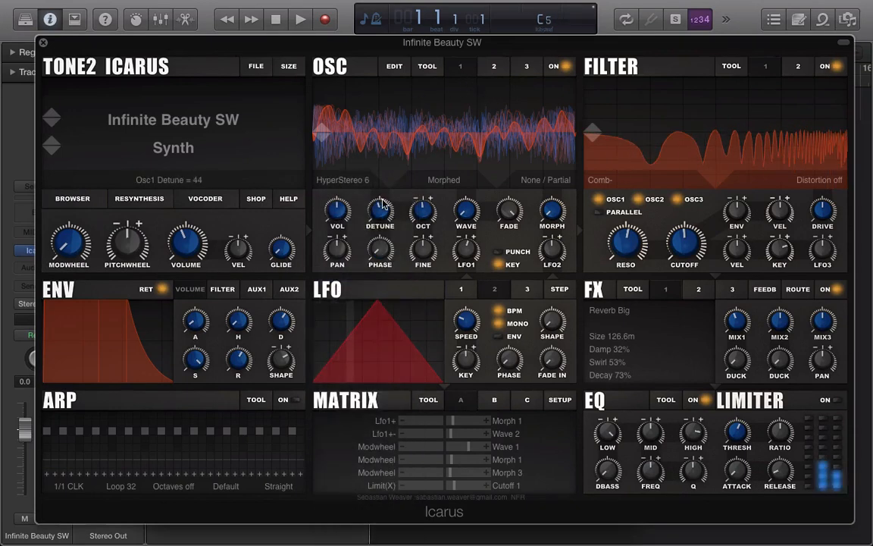
pyautogui.moveTo(381, 247); pyautogui.dragTo(381, 240)
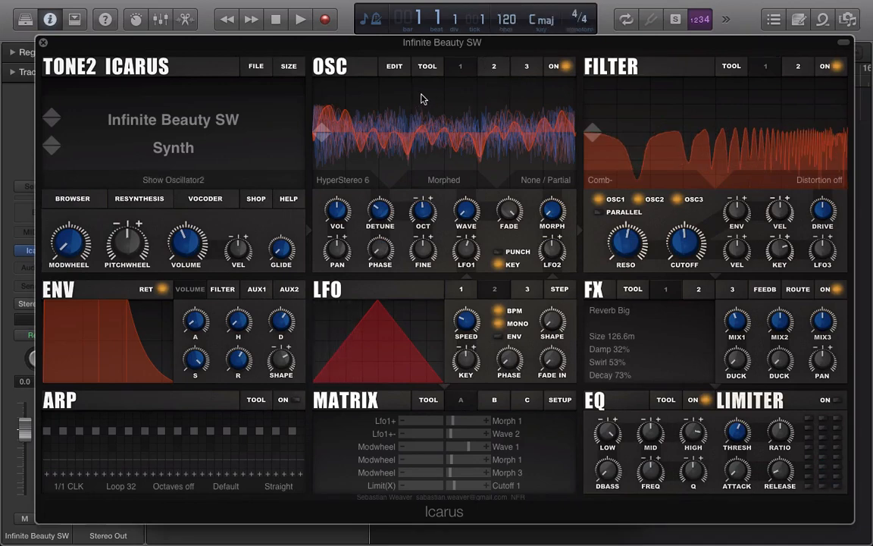
# - Switch oscillator 2 back on and set its Morph to 12
pyautogui.click(489, 68)
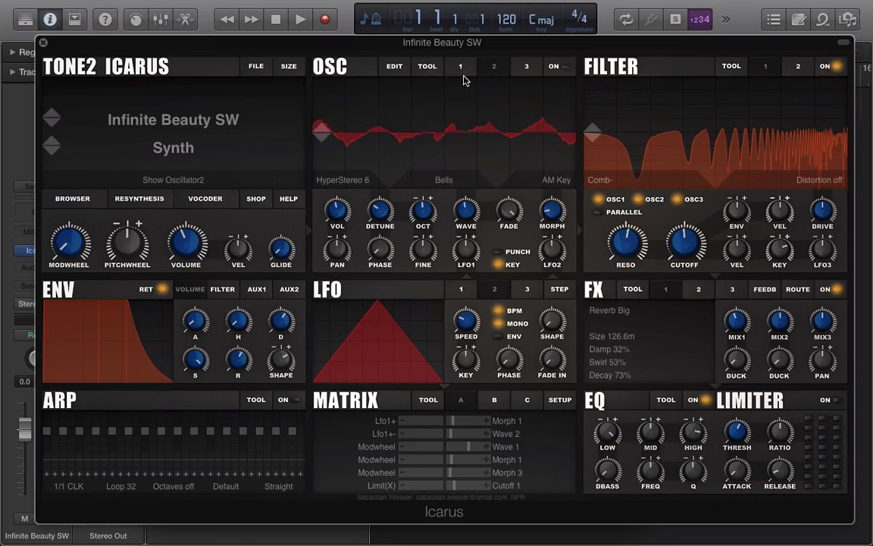
pyautogui.click(458, 67)
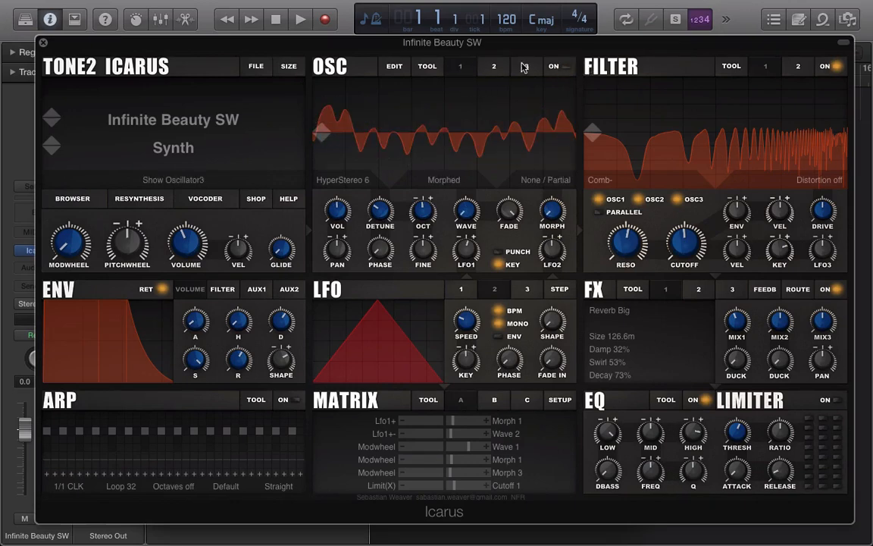
pyautogui.click(494, 66)
pyautogui.click(554, 66)
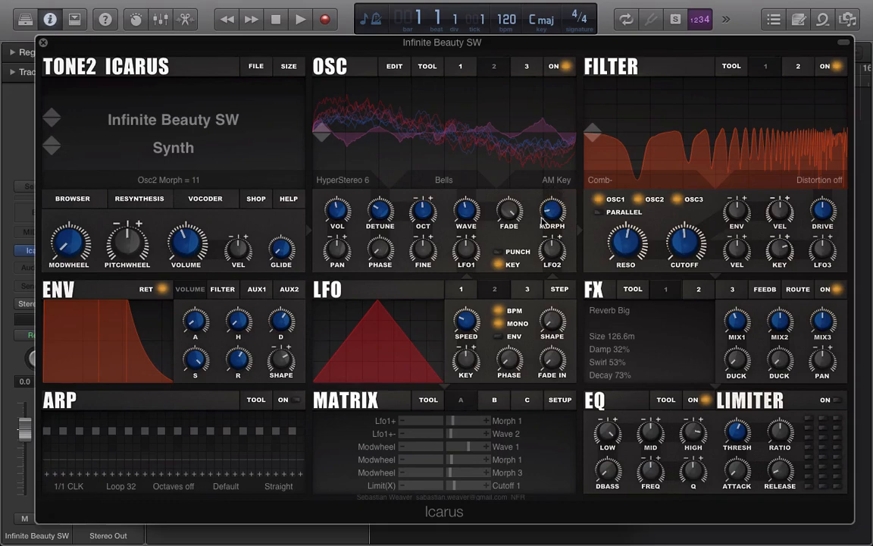
pyautogui.moveTo(549, 219); pyautogui.dragTo(549, 217)
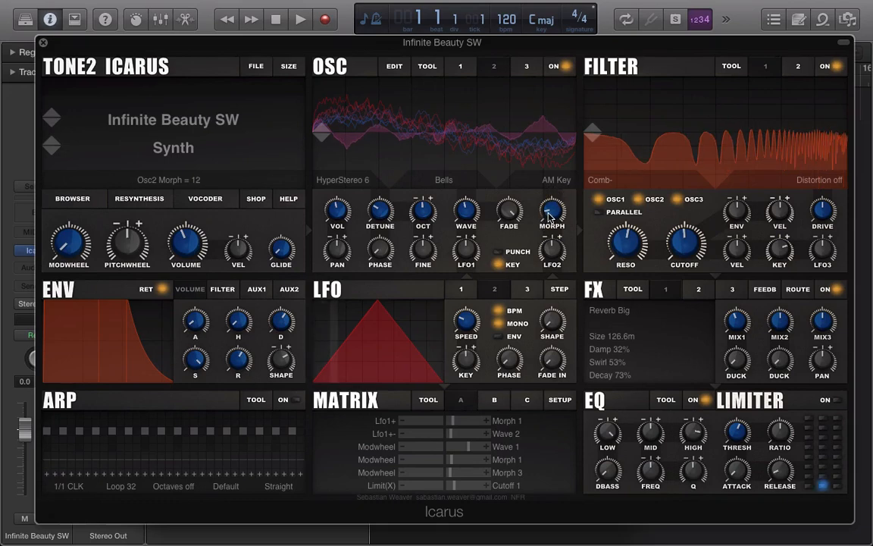
# - Route Key to Morph 2 with a small positive amount in the first slot of modulation matrix B
pyautogui.click(492, 402)
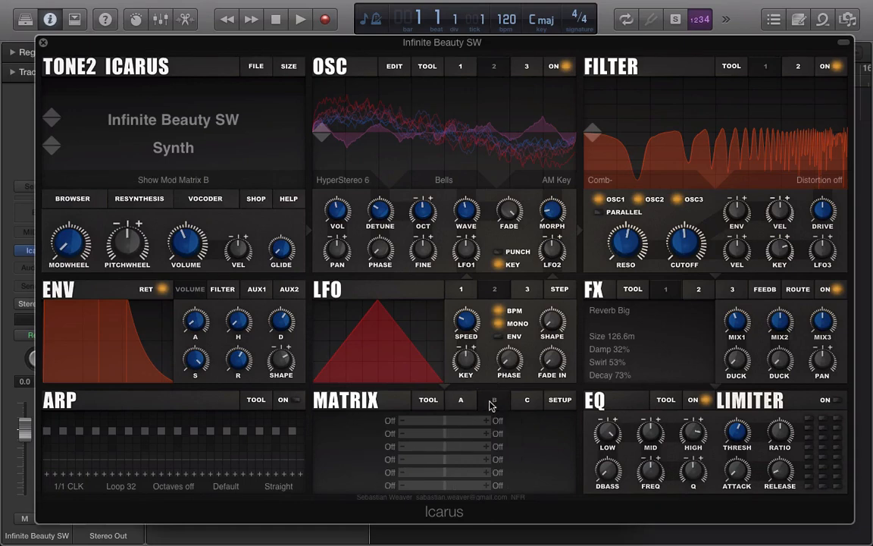
pyautogui.click(389, 419)
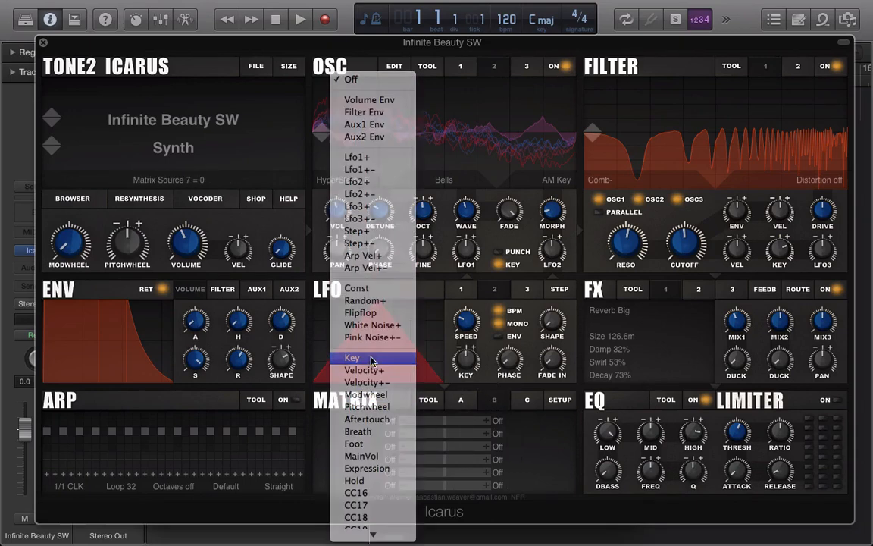
pyautogui.click(358, 467)
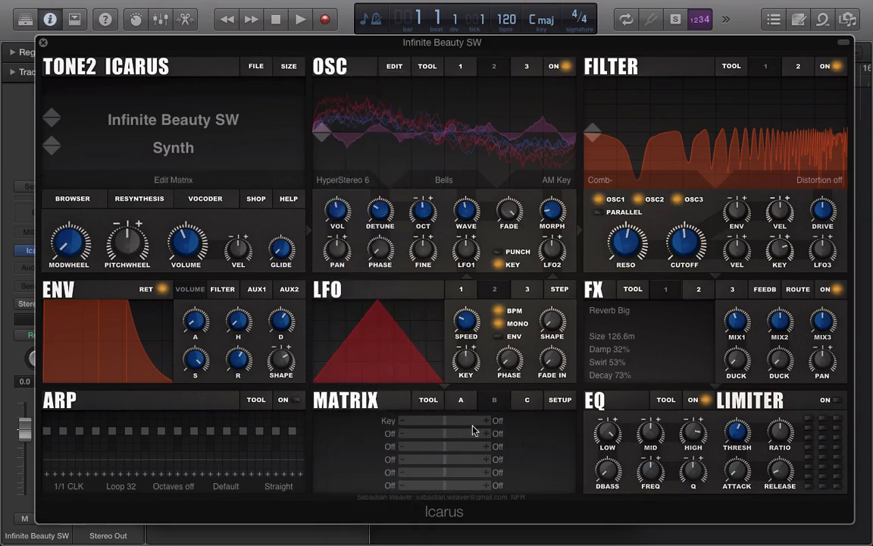
pyautogui.click(510, 419)
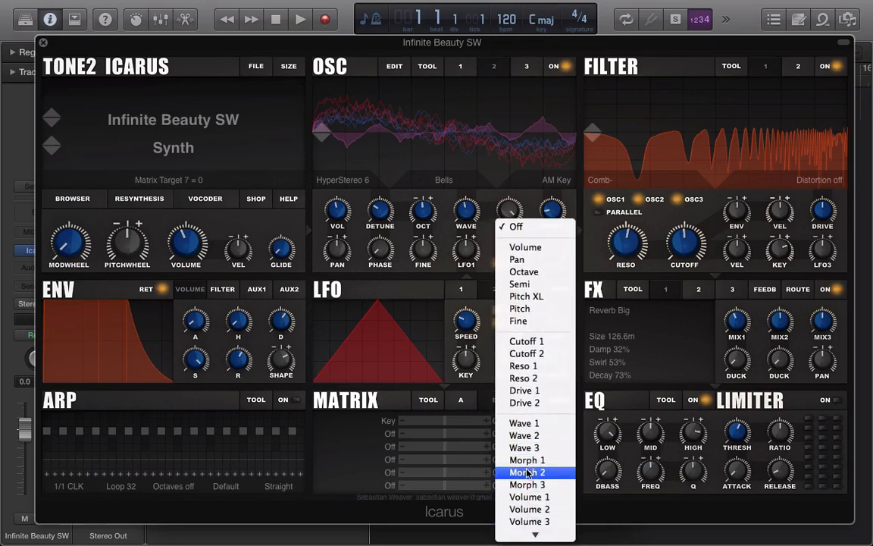
pyautogui.click(526, 471)
pyautogui.moveTo(445, 423); pyautogui.dragTo(460, 421)
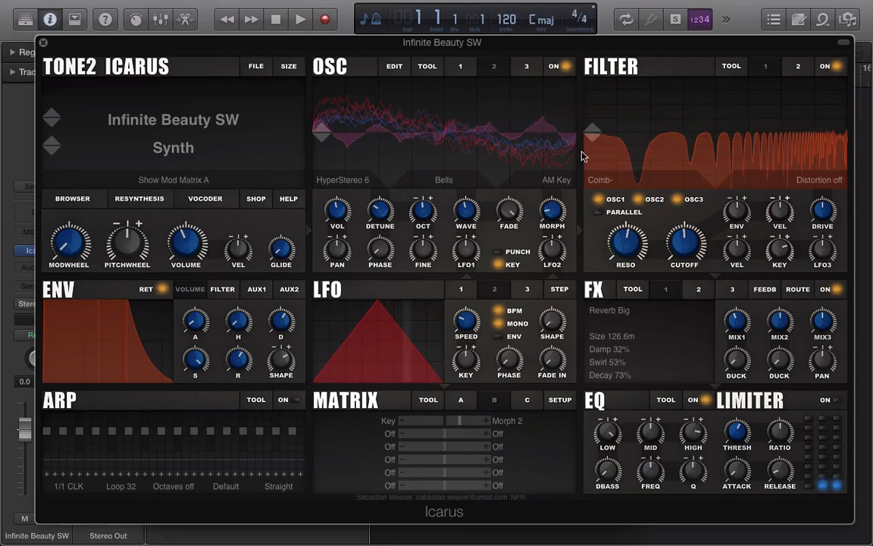
# - Look through oscillator 2's morph modes and view its Bells wavetable in the wavetable editor
pyautogui.click(560, 180)
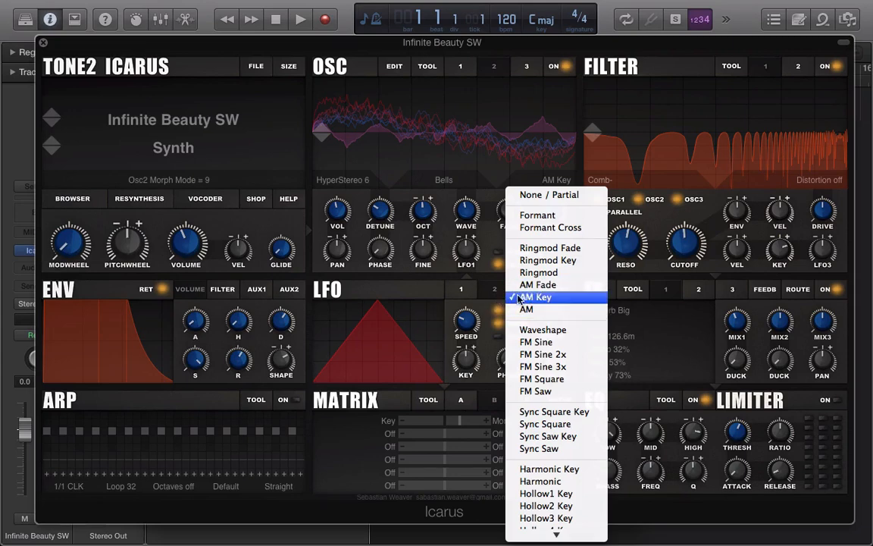
pyautogui.click(458, 239)
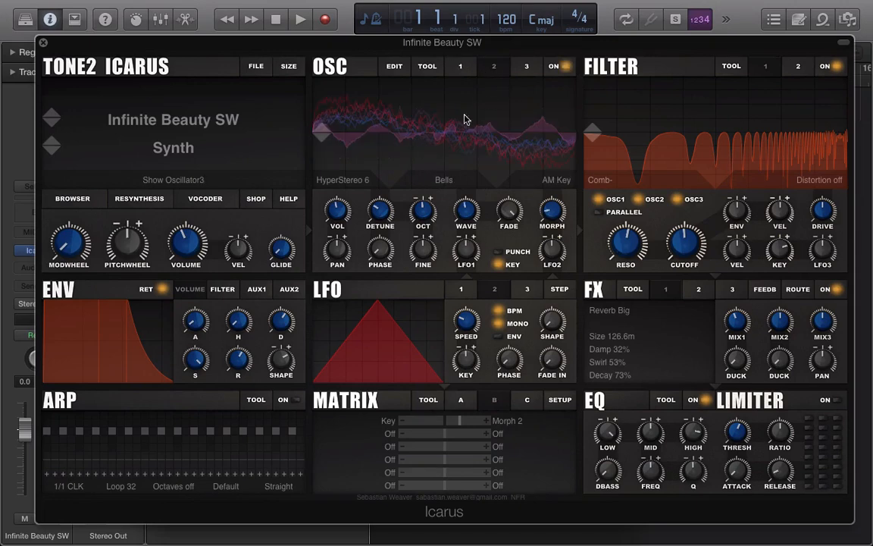
pyautogui.click(396, 66)
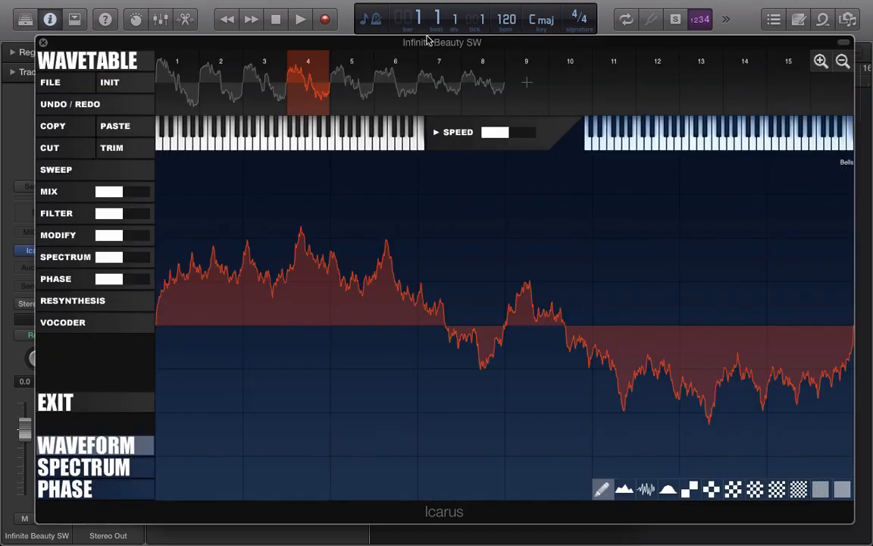
pyautogui.click(61, 403)
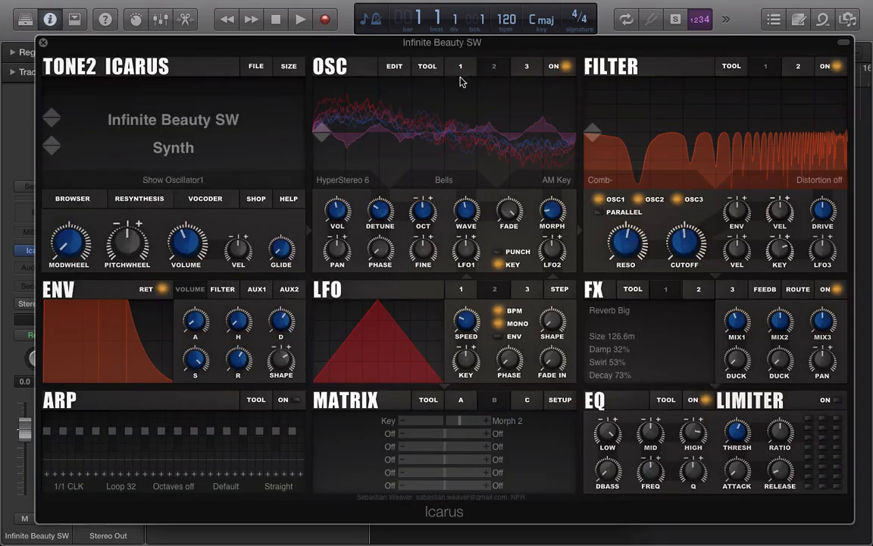
# - Review the Modify effects for oscillator 2's wavetable and reduce the Modify amount to about a fifth of its range
pyautogui.click(394, 67)
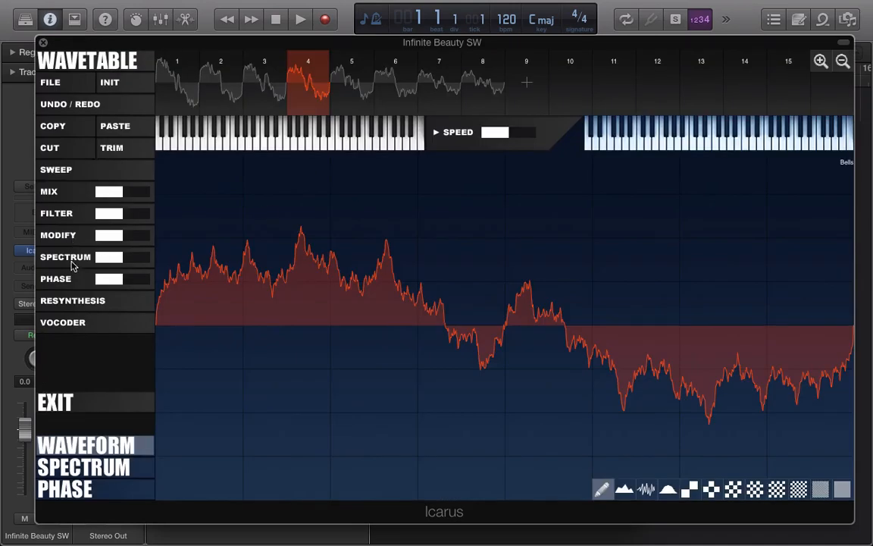
pyautogui.click(59, 235)
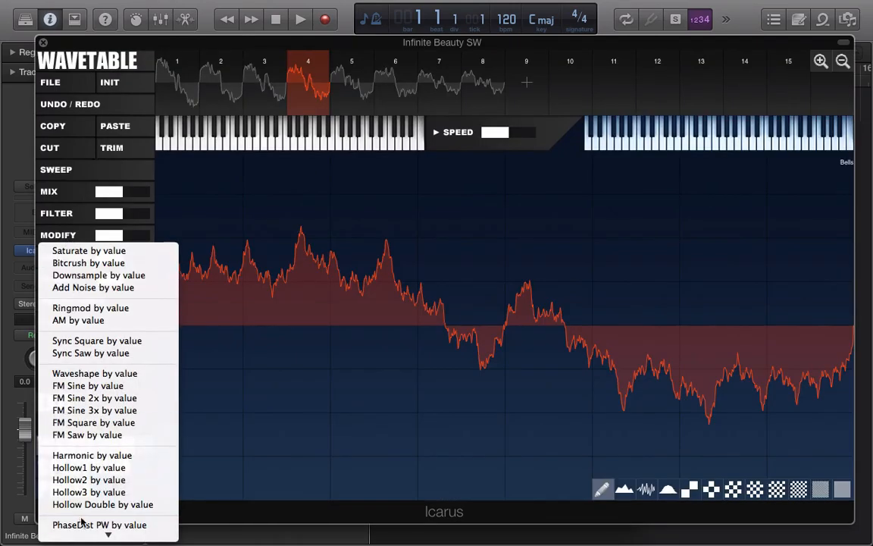
pyautogui.scroll(-3, 82, 521)
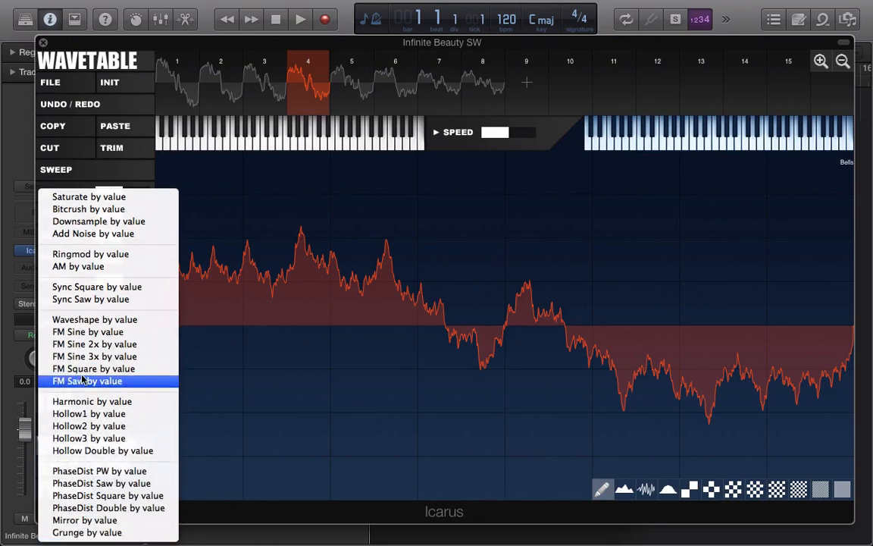
pyautogui.click(91, 167)
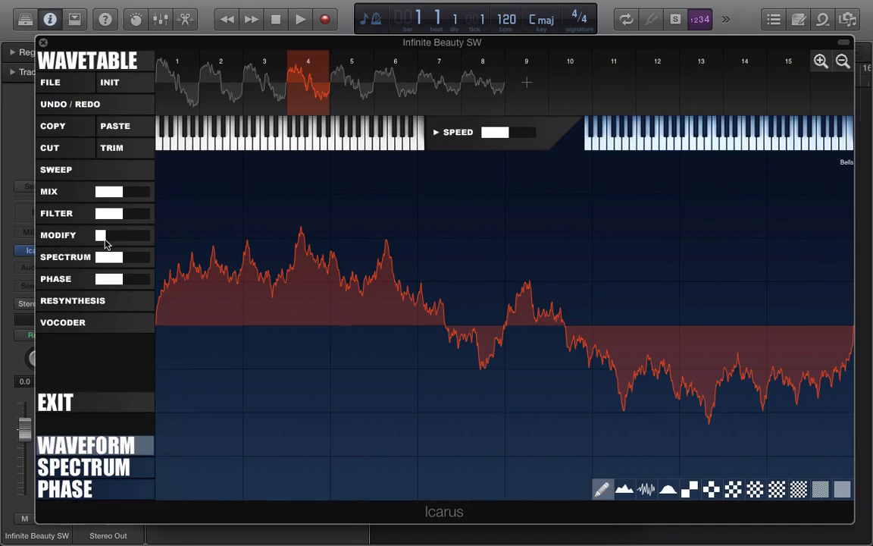
pyautogui.click(76, 237)
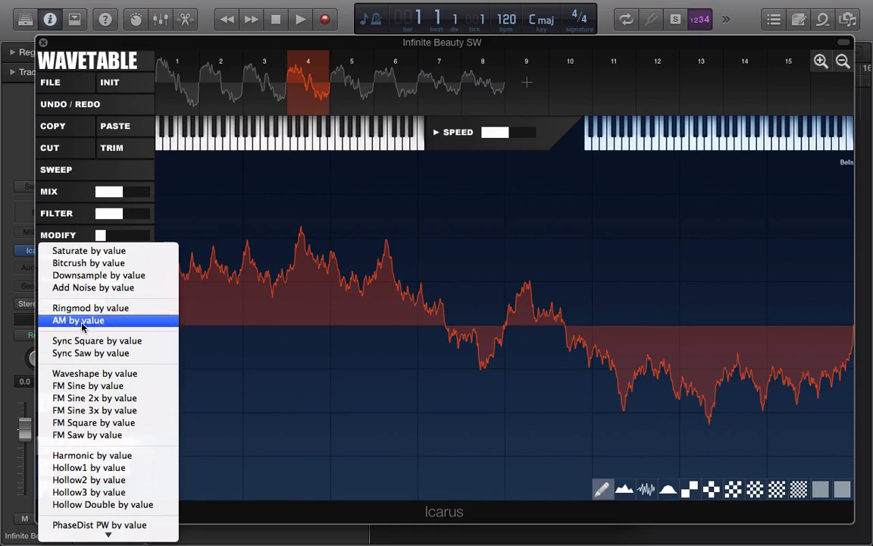
pyautogui.click(81, 196)
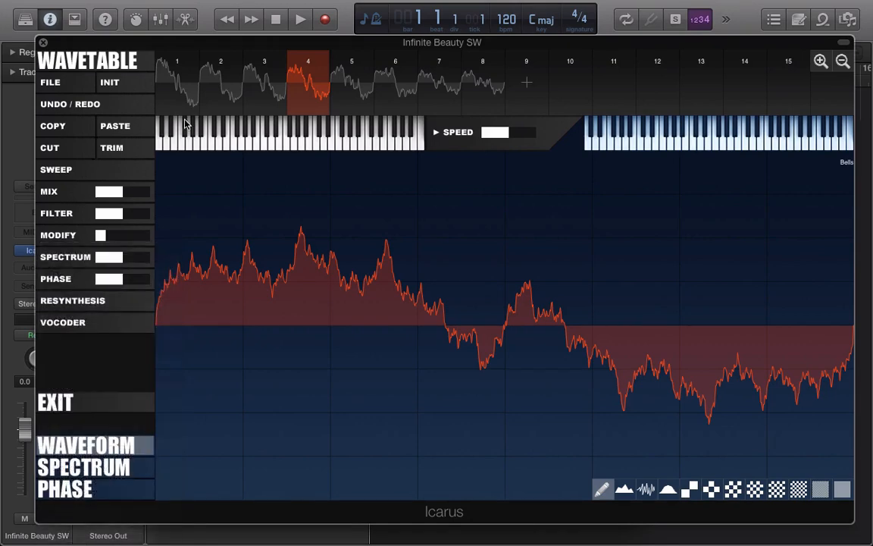
# - Apply the AM by value modification to all eight waves of oscillator 2's wavetable, check individual waves and exit the wavetable editor
pyautogui.click(193, 88)
pyautogui.moveTo(195, 89); pyautogui.dragTo(526, 97)
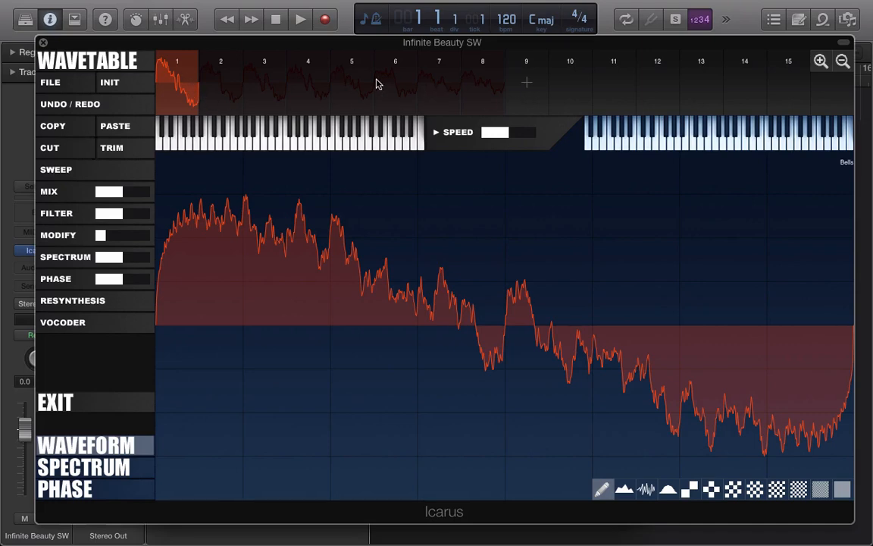
pyautogui.click(70, 238)
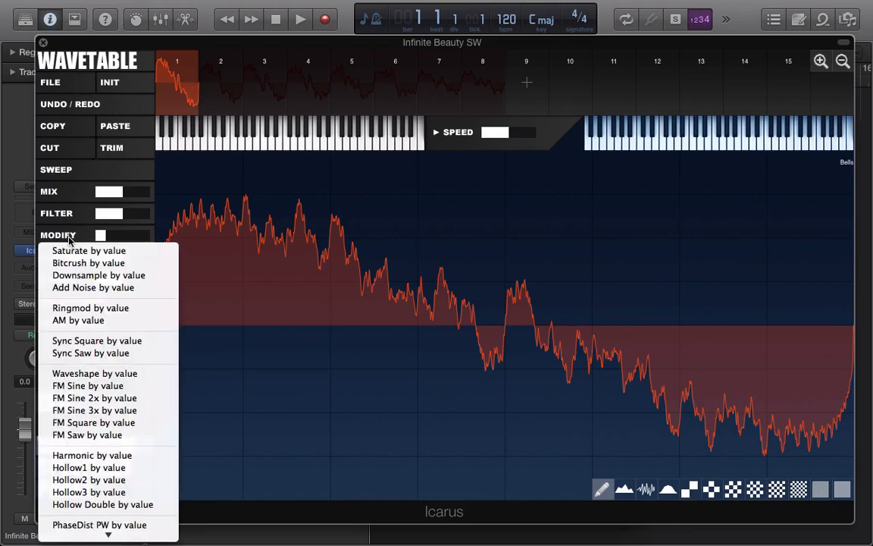
pyautogui.click(92, 329)
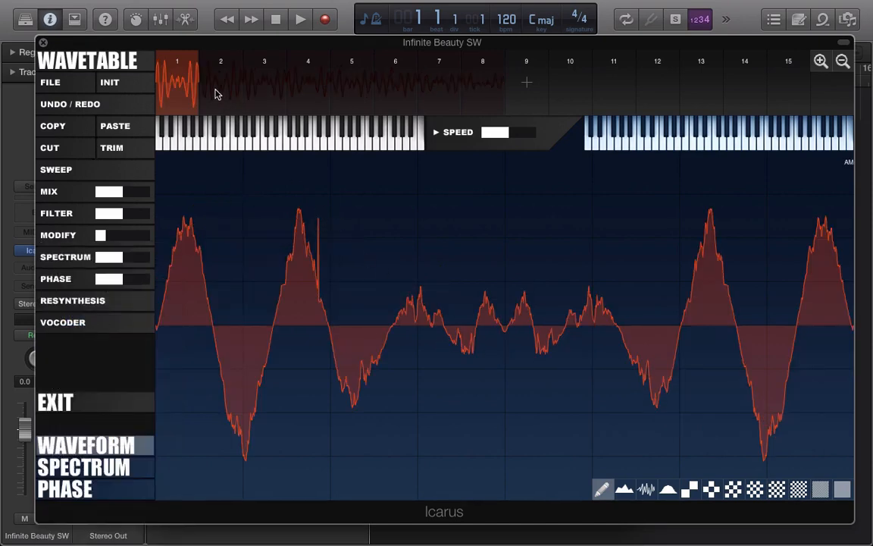
pyautogui.click(217, 92)
pyautogui.click(275, 97)
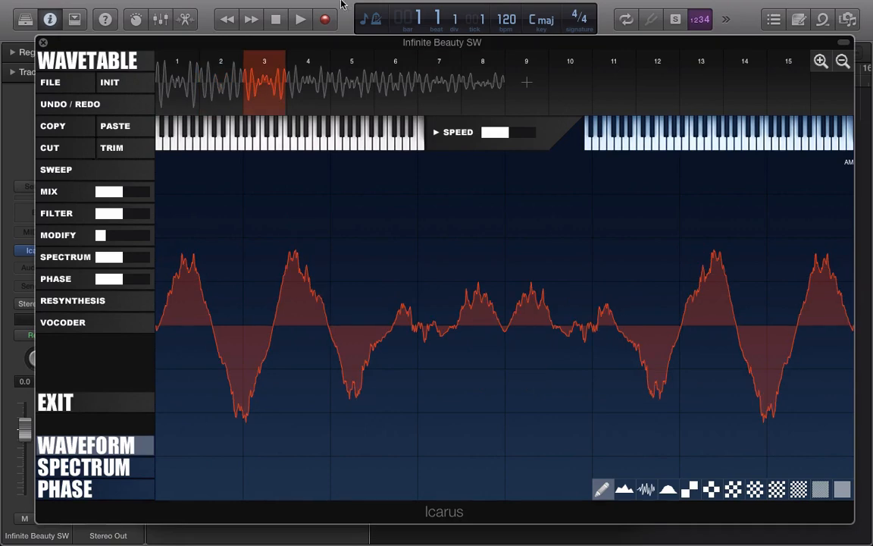
pyautogui.click(67, 406)
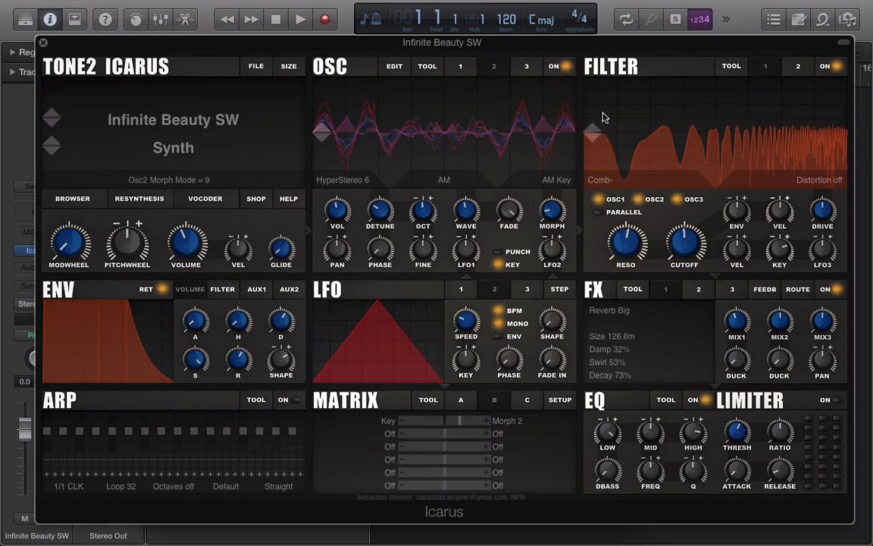
# - Change oscillator 1's morph mode to Waveshape and adjust its Morph amount
pyautogui.click(460, 66)
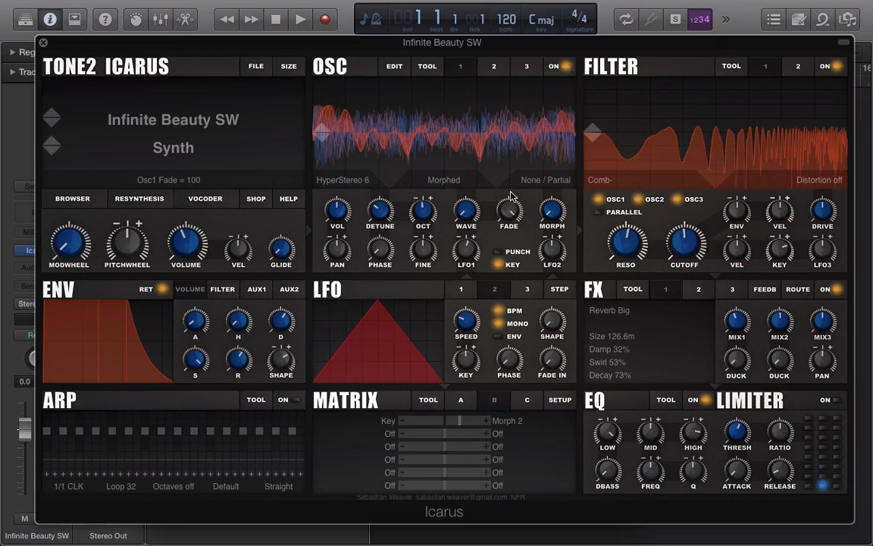
pyautogui.click(544, 179)
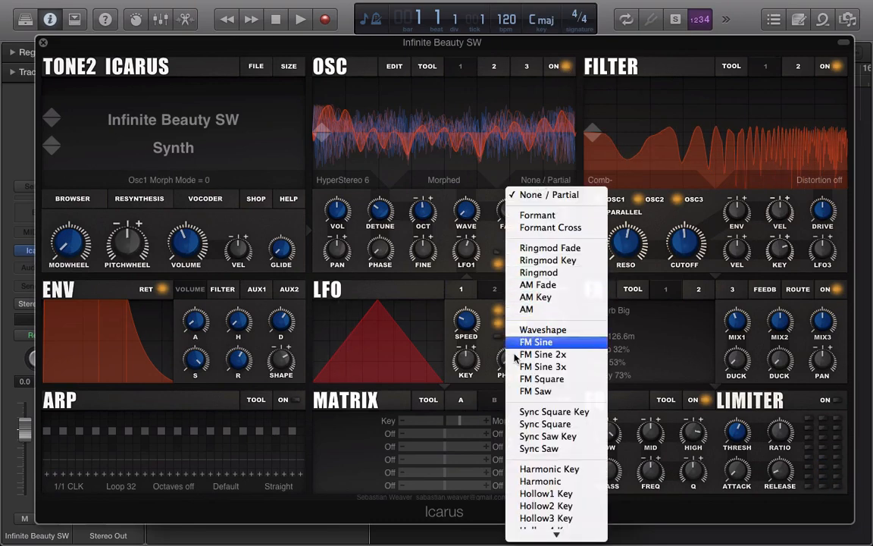
pyautogui.click(529, 331)
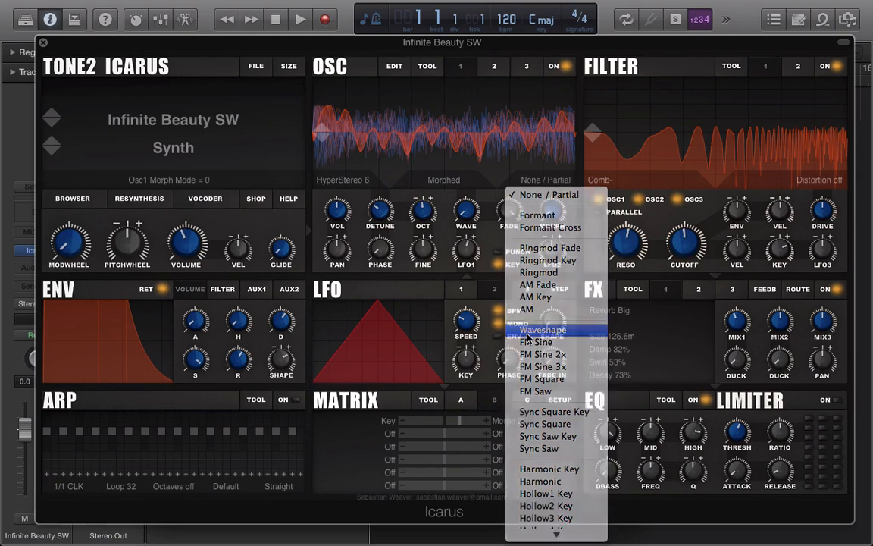
pyautogui.moveTo(558, 215); pyautogui.dragTo(543, 170)
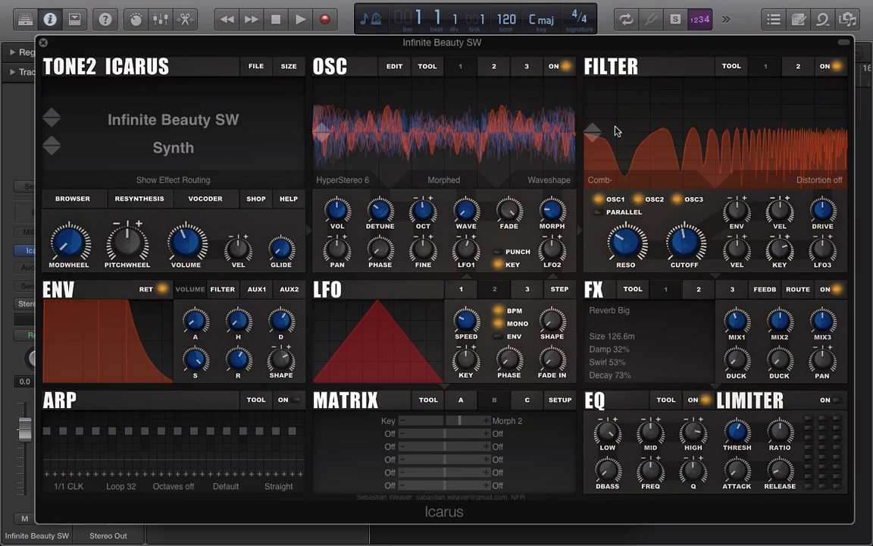
# - Change filter 1's type to LP Curtis Analog and adjust its cutoff
pyautogui.click(600, 181)
pyautogui.scroll(-3, 616, 438)
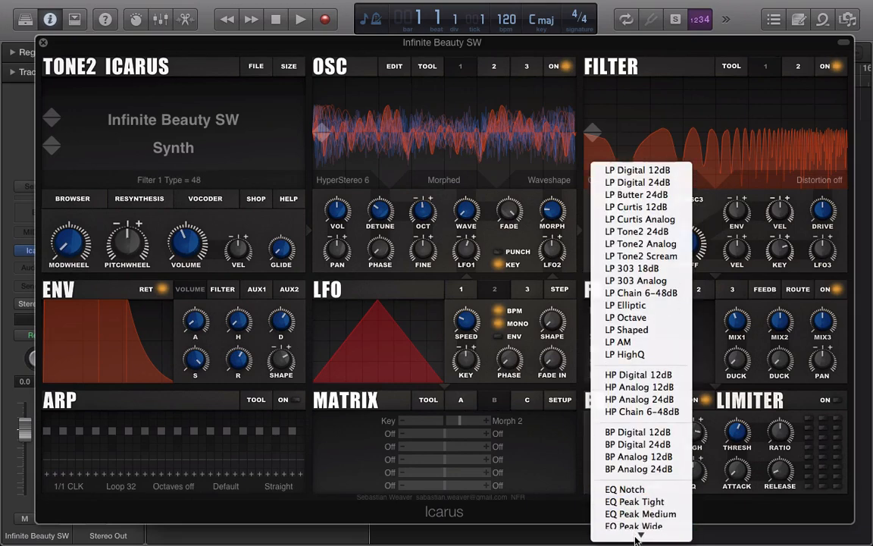
pyautogui.click(626, 194)
pyautogui.moveTo(686, 244)
pyautogui.mouseDown()
pyautogui.moveTo(692, 252)
pyautogui.moveTo(688, 229)
pyautogui.mouseUp()
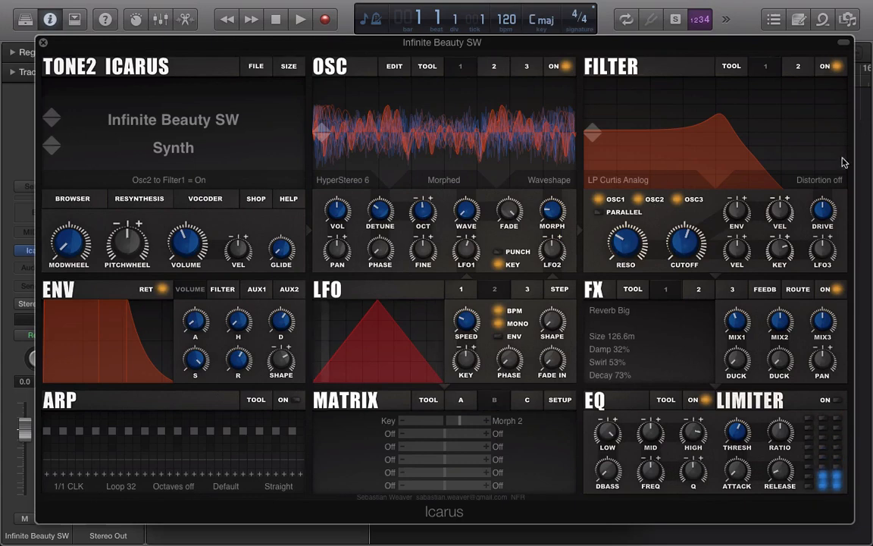
# - Add Saturate distortion to filter 1 and set its Drive to 30
pyautogui.click(800, 180)
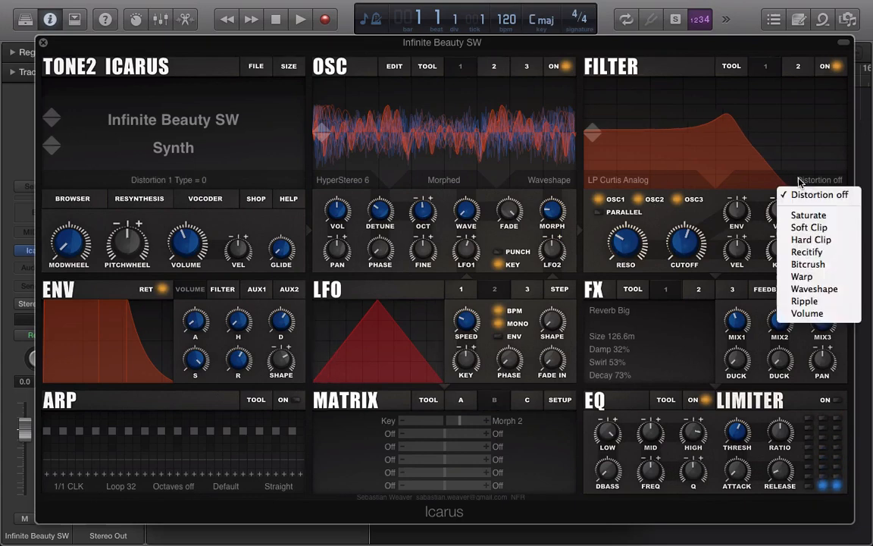
pyautogui.click(808, 217)
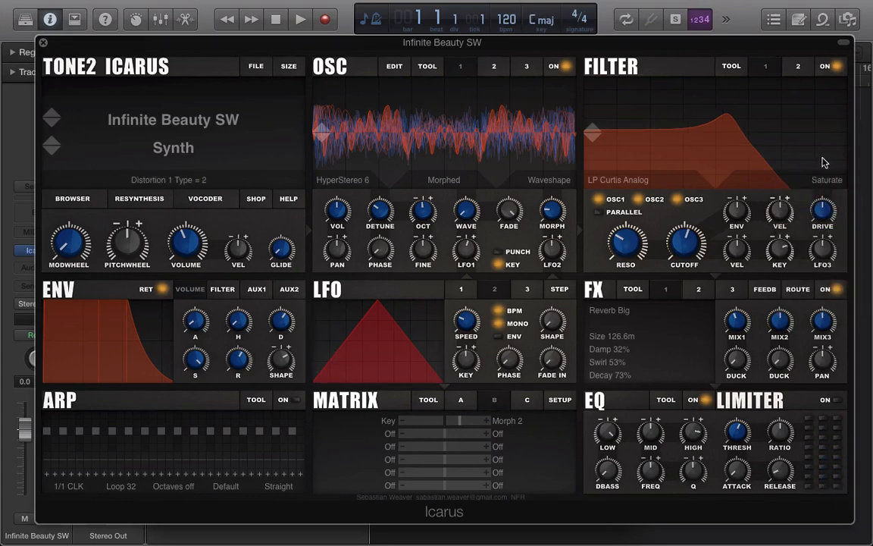
pyautogui.moveTo(826, 208)
pyautogui.mouseDown()
pyautogui.moveTo(826, 234)
pyautogui.moveTo(826, 214)
pyautogui.mouseUp()
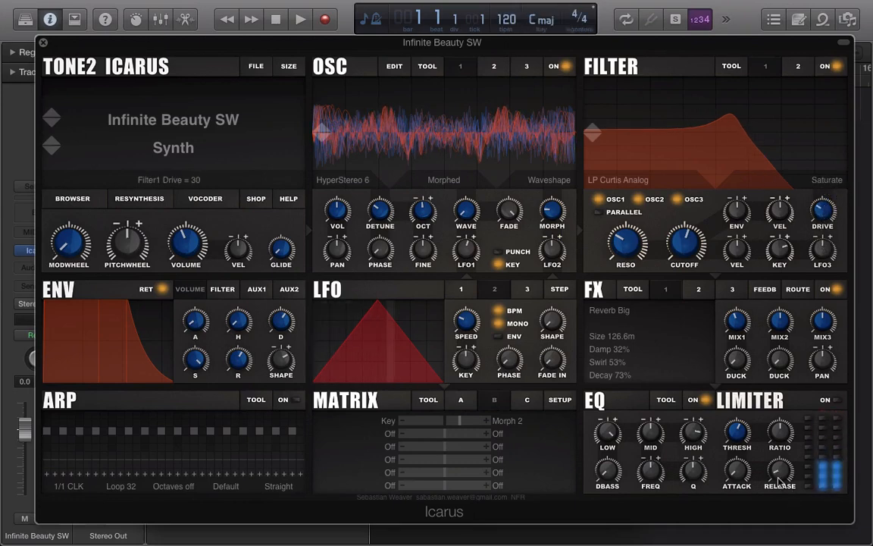
# - Switch on the limiter and set its threshold to about -2.0 dB
pyautogui.moveTo(733, 407); pyautogui.dragTo(736, 452)
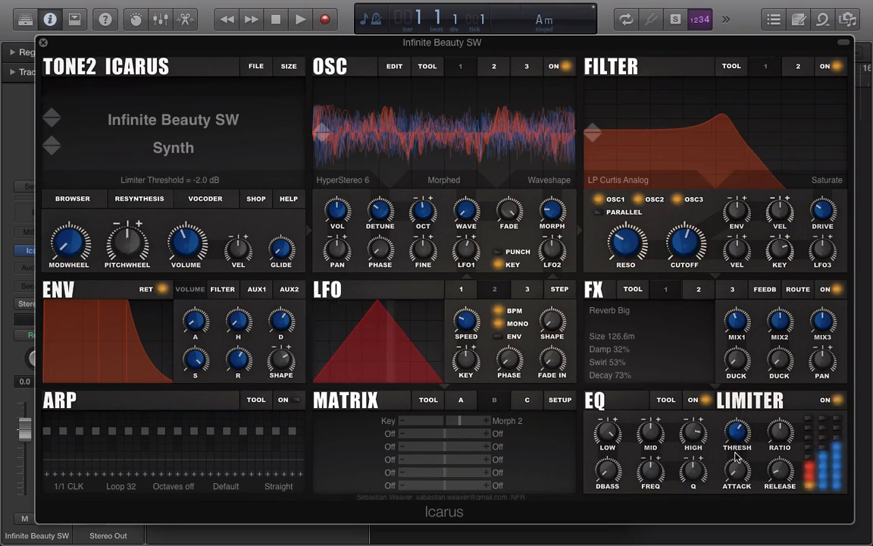
pyautogui.moveTo(736, 453); pyautogui.dragTo(737, 458)
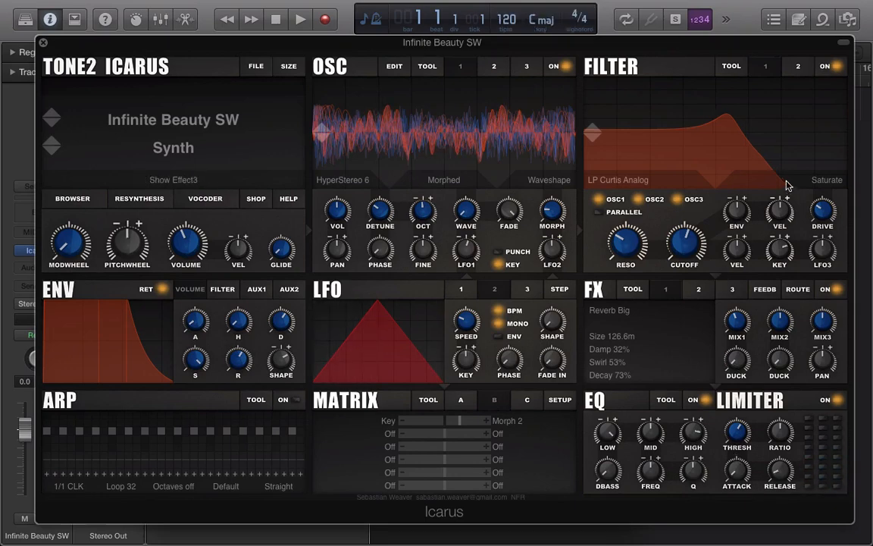
# - Try a much higher resonance on filter 1 and bring it back down
pyautogui.moveTo(626, 241); pyautogui.dragTo(622, 194)
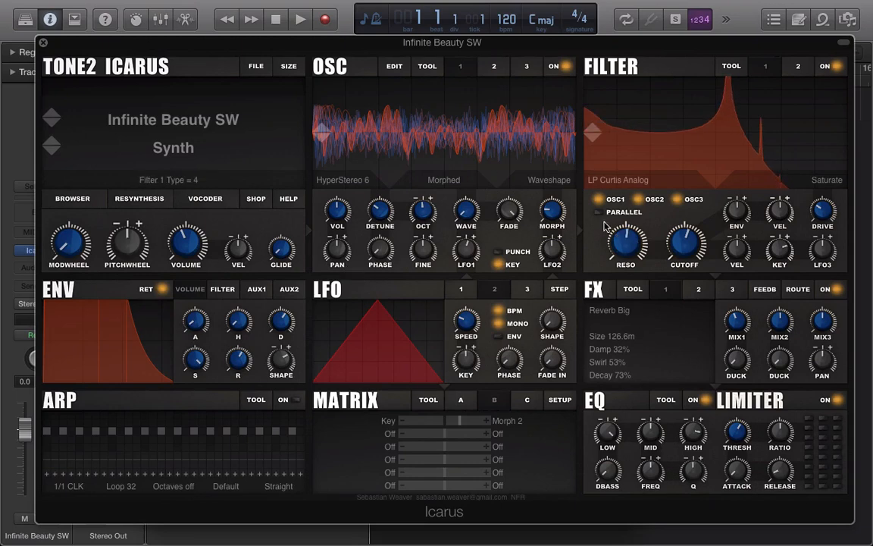
pyautogui.moveTo(626, 241); pyautogui.dragTo(635, 298)
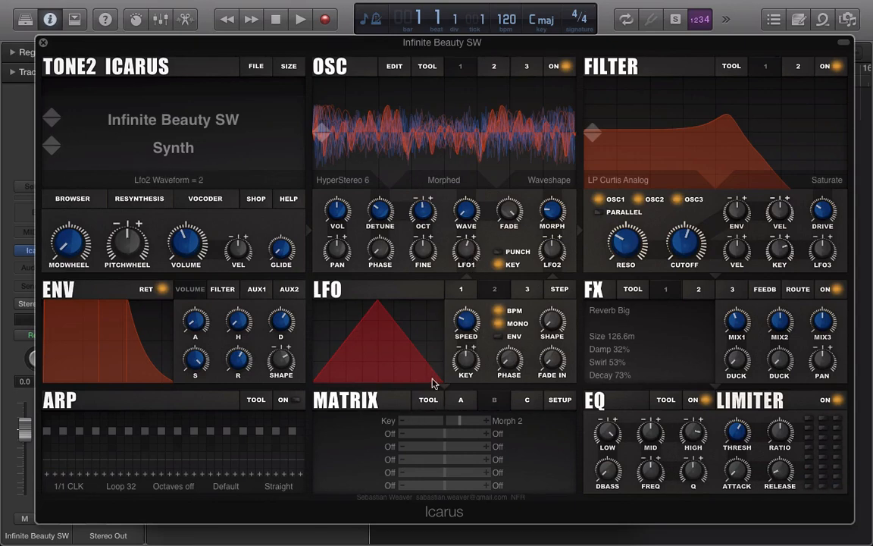
# - Look through modulation matrix pages C and B and return to the assignments on page A
pyautogui.click(504, 402)
pyautogui.click(522, 402)
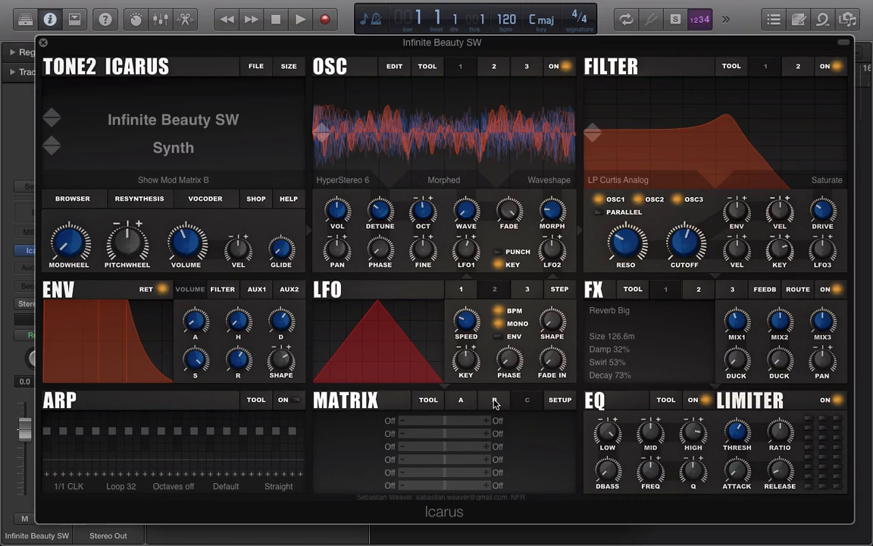
pyautogui.click(494, 403)
pyautogui.click(460, 404)
pyautogui.click(523, 402)
pyautogui.click(460, 404)
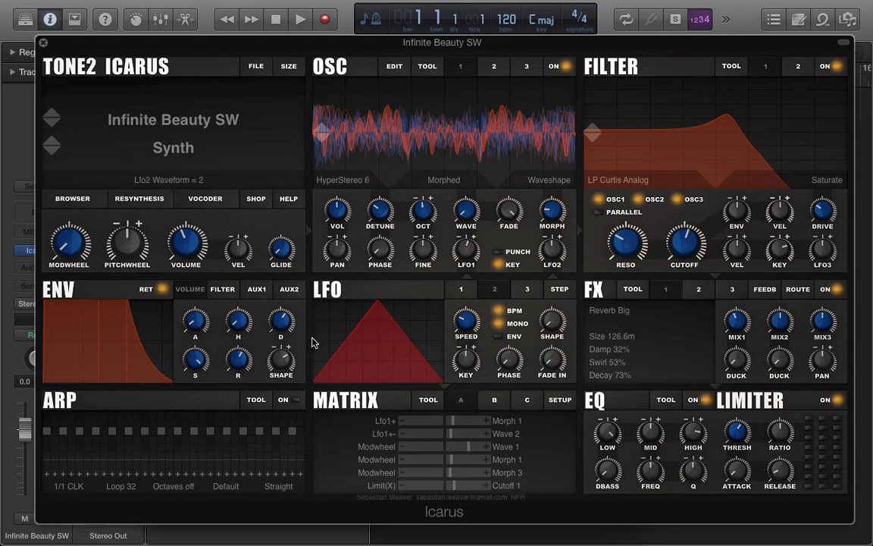
# - Look through the full list of LFO 2 waveforms and keep the current Tri <-> Square
pyautogui.click(413, 311)
pyautogui.scroll(-5, 382, 343)
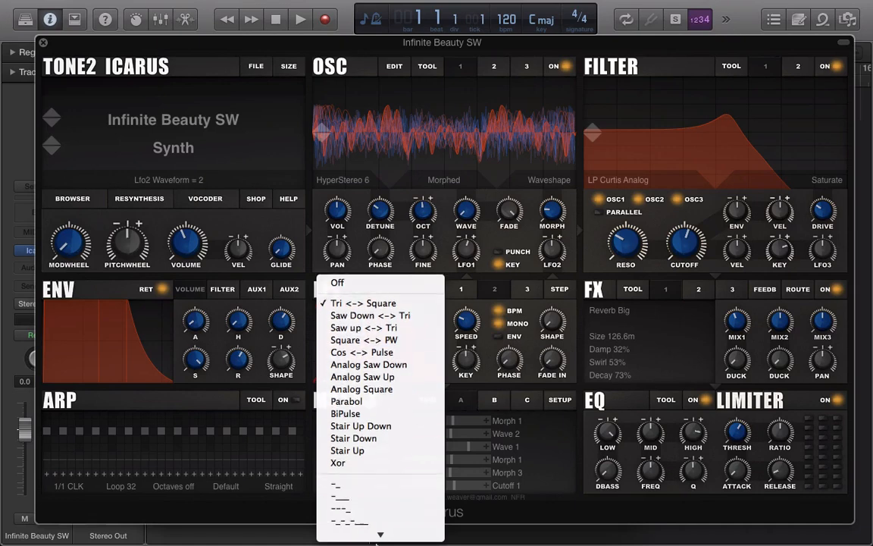
pyautogui.moveTo(381, 534)
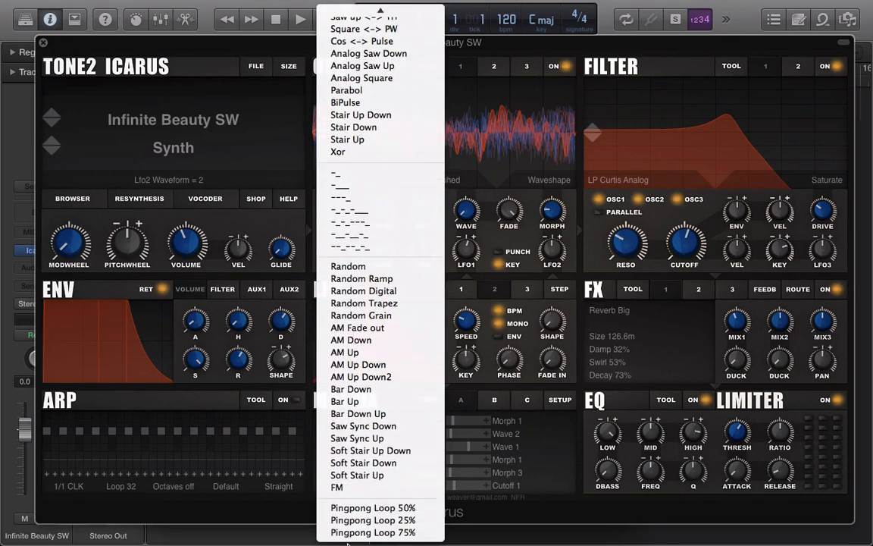
pyautogui.moveTo(357, 9)
pyautogui.click(453, 233)
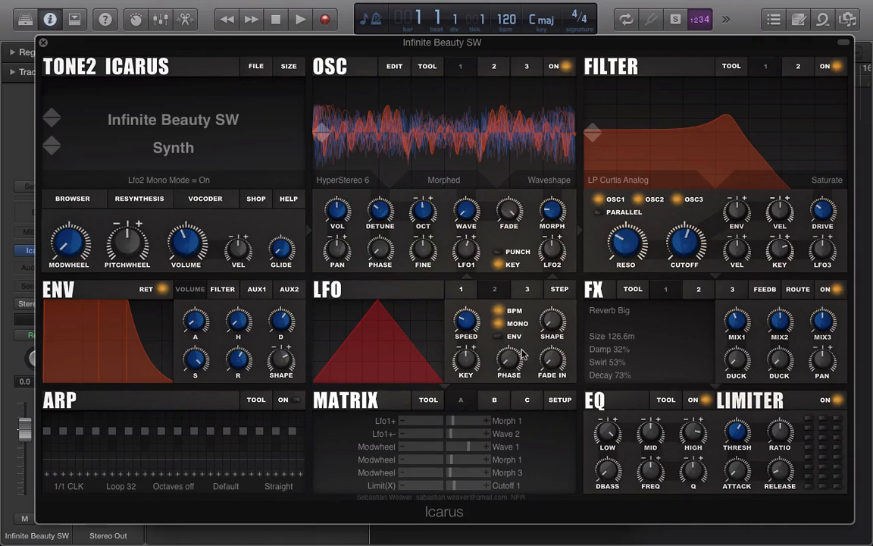
# - Try LFO 2's Phase at 51 and turn it back down to its minimum
pyautogui.moveTo(501, 364); pyautogui.dragTo(497, 270)
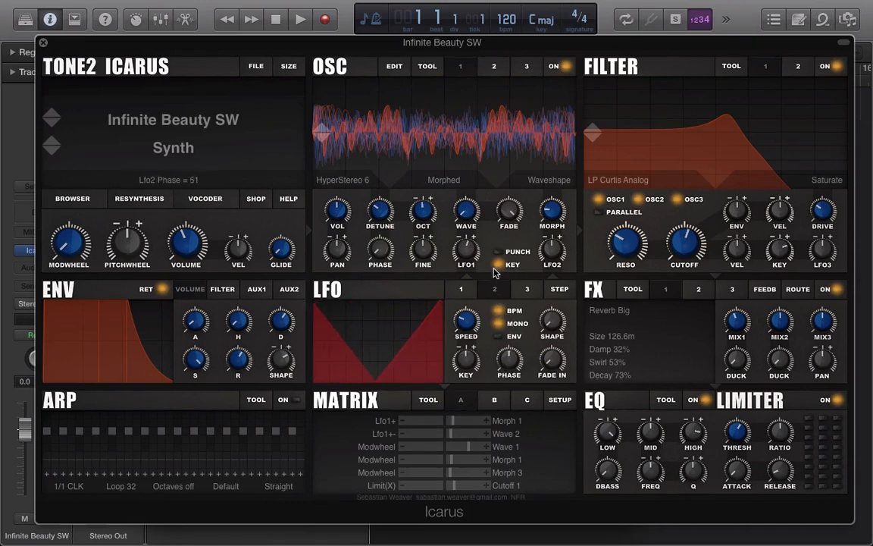
pyautogui.moveTo(549, 315); pyautogui.dragTo(529, 336)
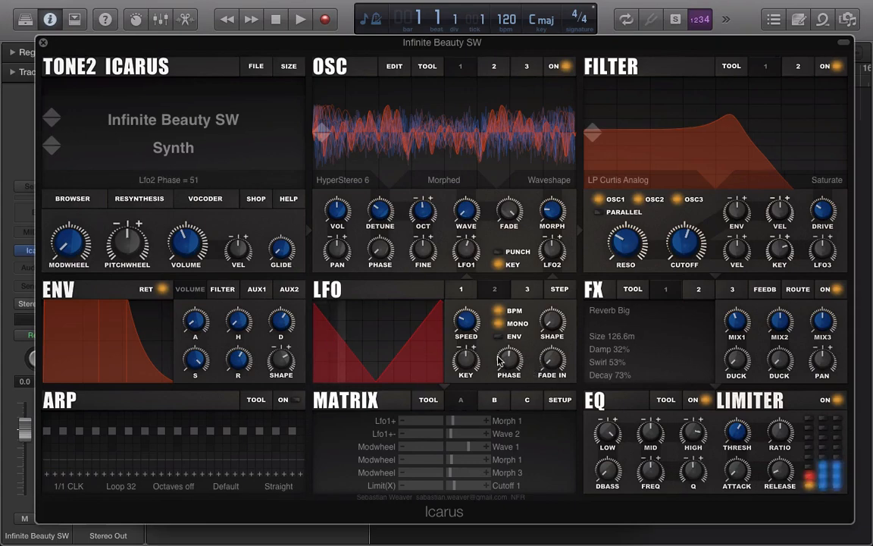
pyautogui.moveTo(501, 363); pyautogui.dragTo(503, 424)
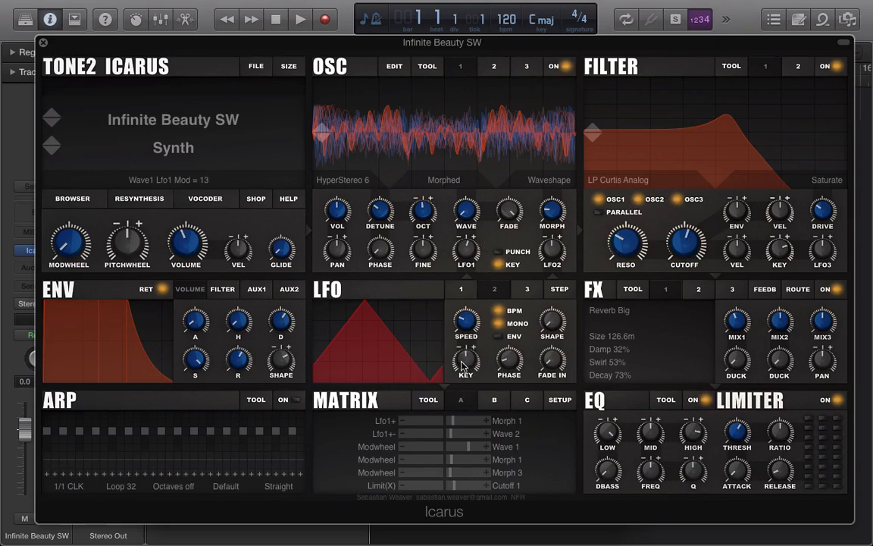
pyautogui.moveTo(509, 363); pyautogui.dragTo(509, 413)
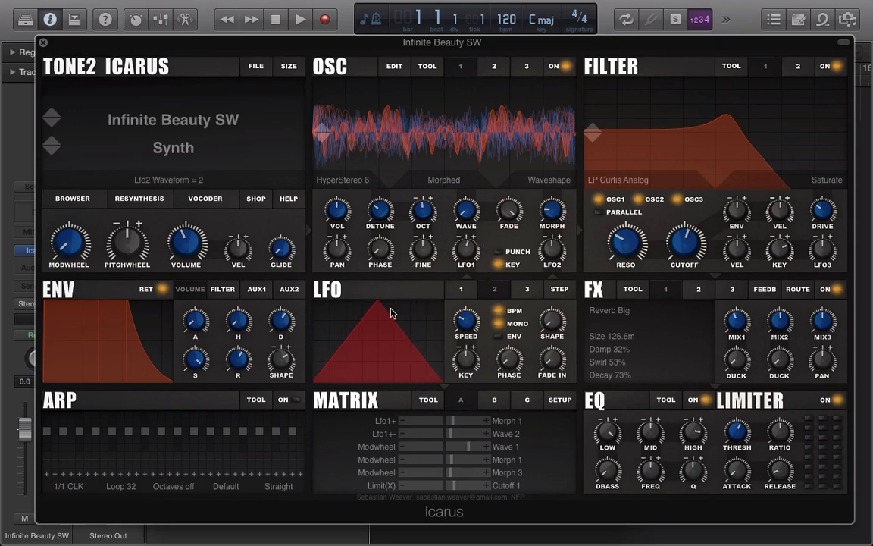
# - Redraw levels in the step LFO, with step 2 at -88, and set its Shape to 47
pyautogui.click(528, 288)
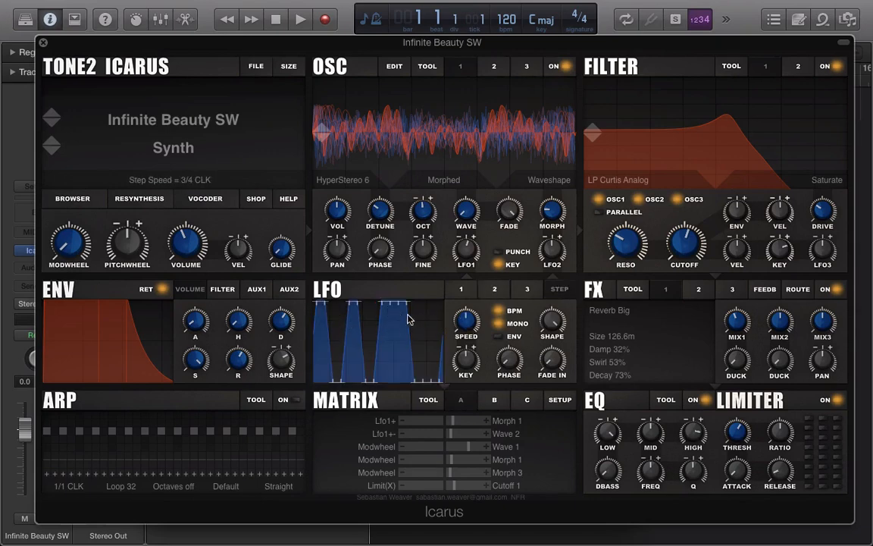
pyautogui.moveTo(407, 319); pyautogui.dragTo(392, 379)
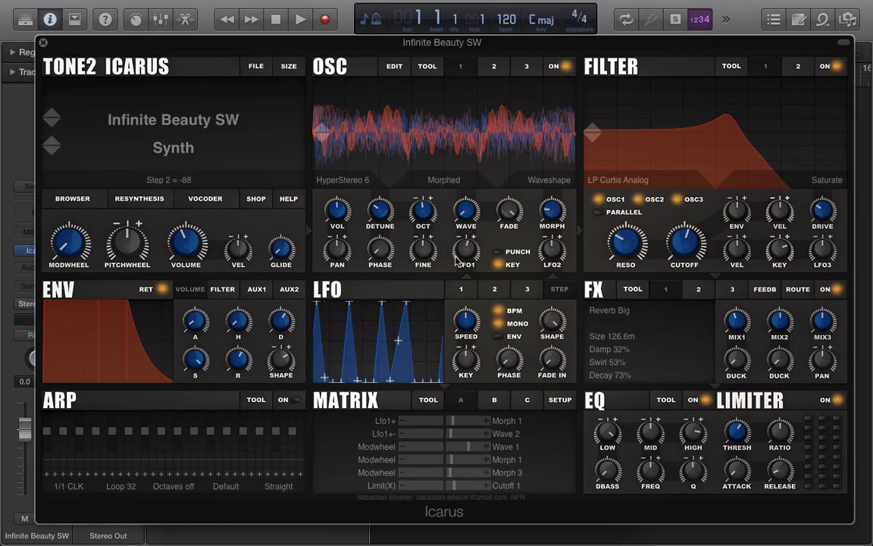
pyautogui.moveTo(551, 319); pyautogui.dragTo(452, 500)
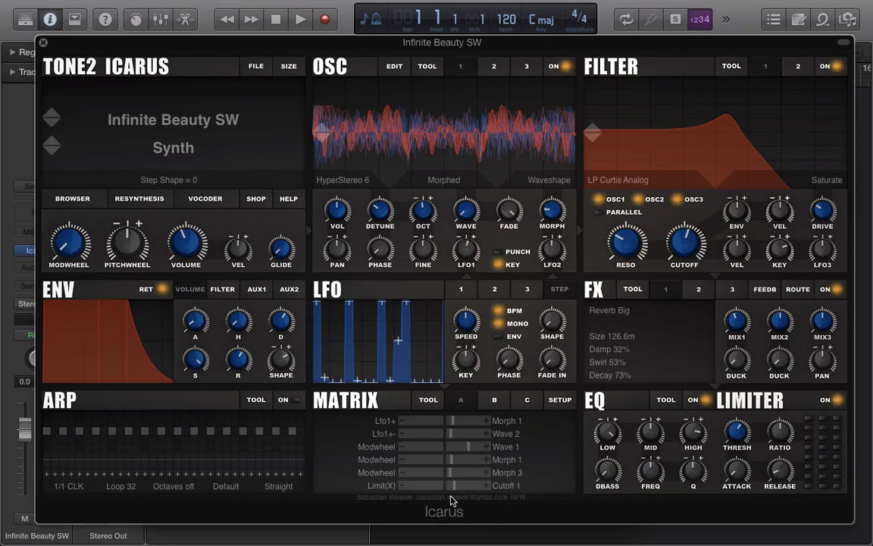
pyautogui.moveTo(445, 347); pyautogui.dragTo(472, 254)
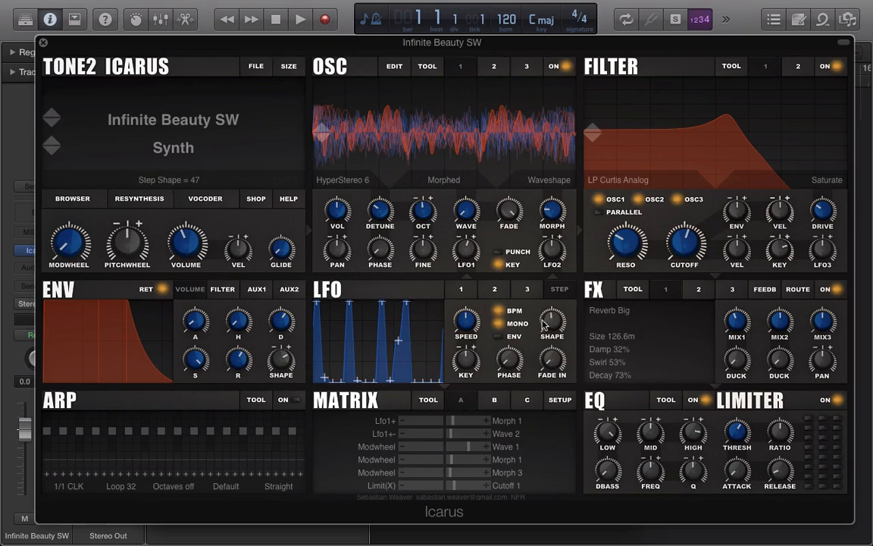
pyautogui.moveTo(551, 359); pyautogui.dragTo(551, 340)
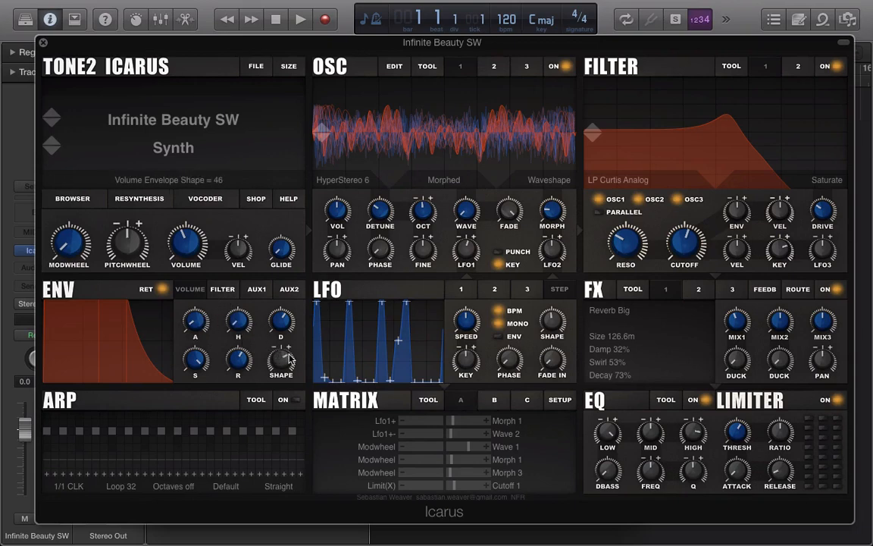
# - Look through the aux and filter envelopes, and set the volume envelope's Shape to 21
pyautogui.click(250, 293)
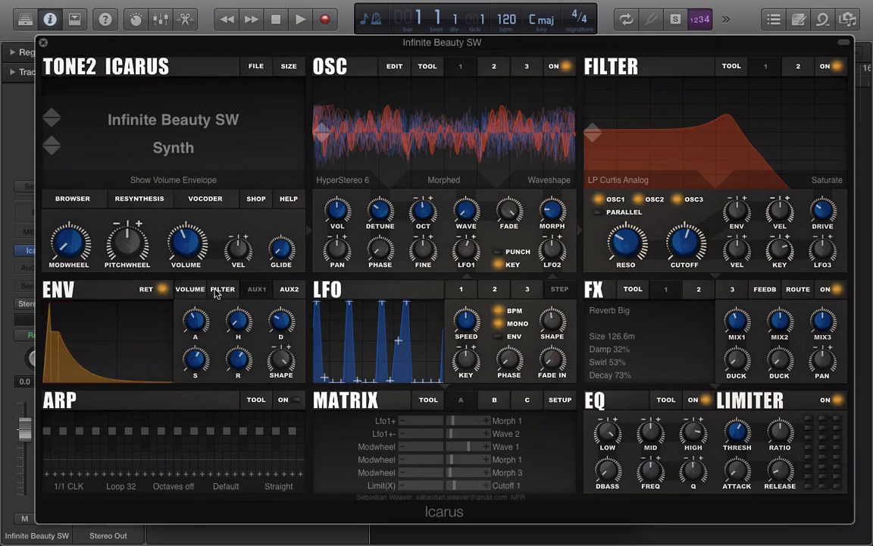
pyautogui.click(228, 293)
pyautogui.click(289, 289)
pyautogui.click(190, 289)
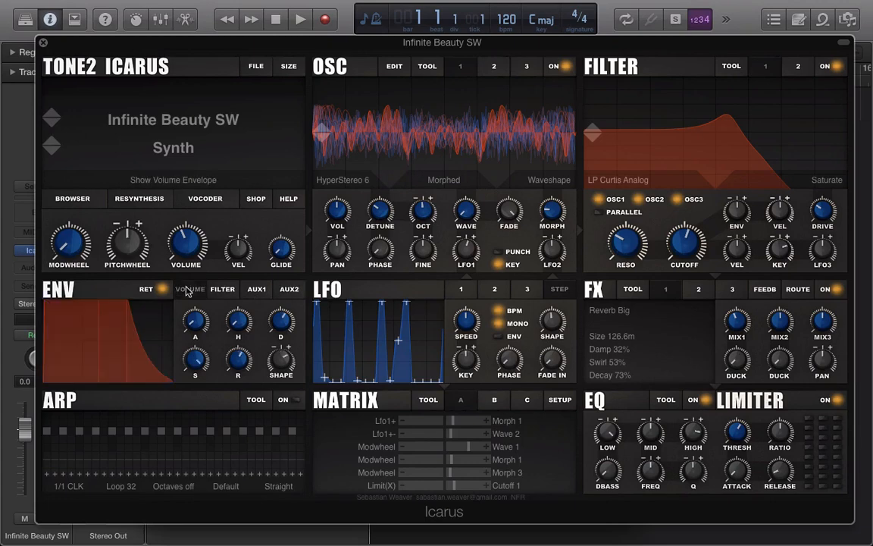
pyautogui.moveTo(282, 360); pyautogui.dragTo(294, 396)
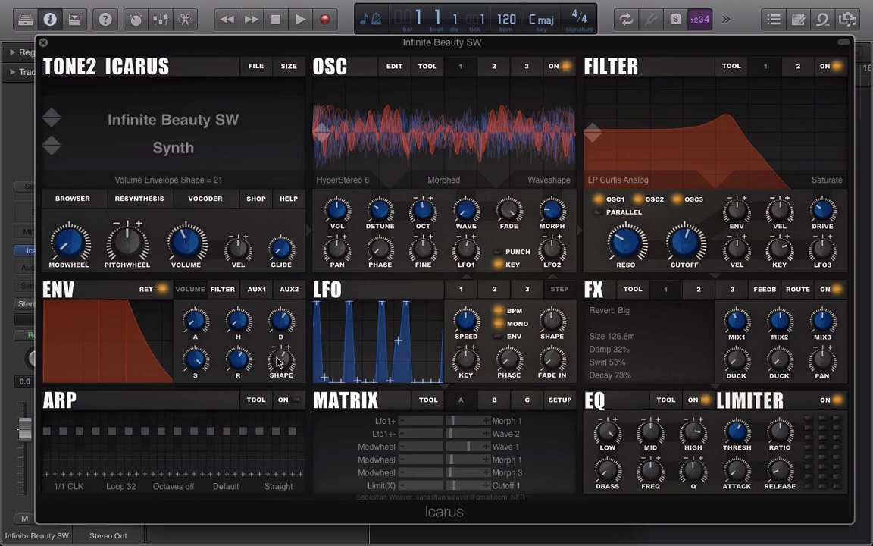
# - Lower the volume envelope's Shape and lengthen its attack
pyautogui.moveTo(279, 370); pyautogui.dragTo(283, 380)
pyautogui.moveTo(201, 314); pyautogui.dragTo(206, 232)
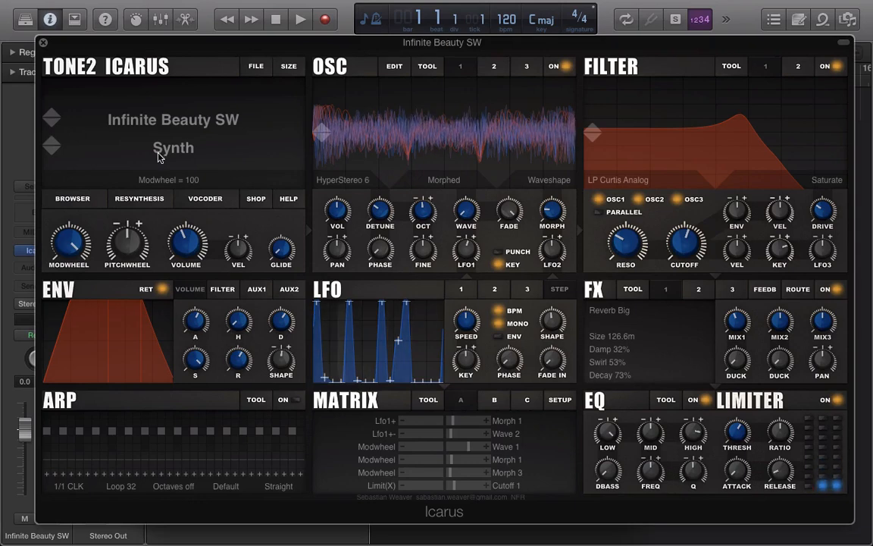
pyautogui.click(256, 66)
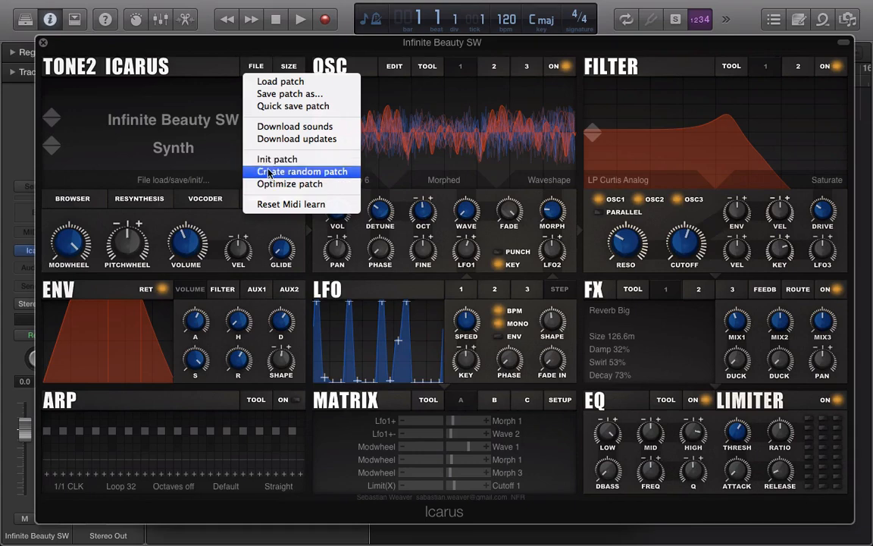
pyautogui.click(301, 269)
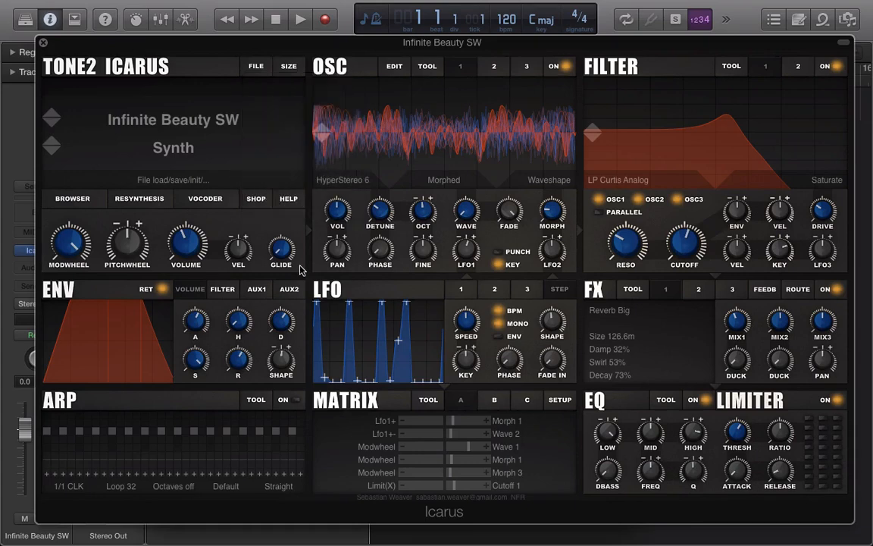
# - Look through the available types for effect 1, the effect feedback settings and the list of effect templates
pyautogui.click(626, 311)
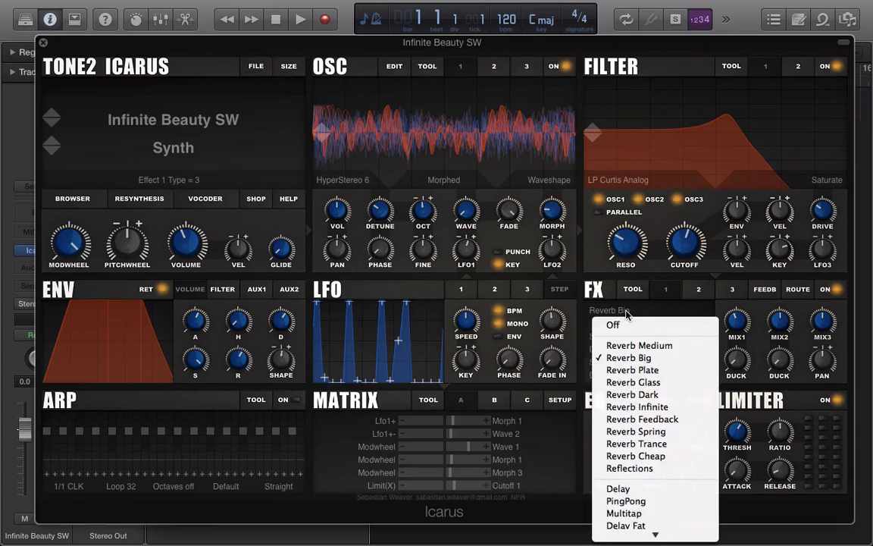
pyautogui.moveTo(639, 540)
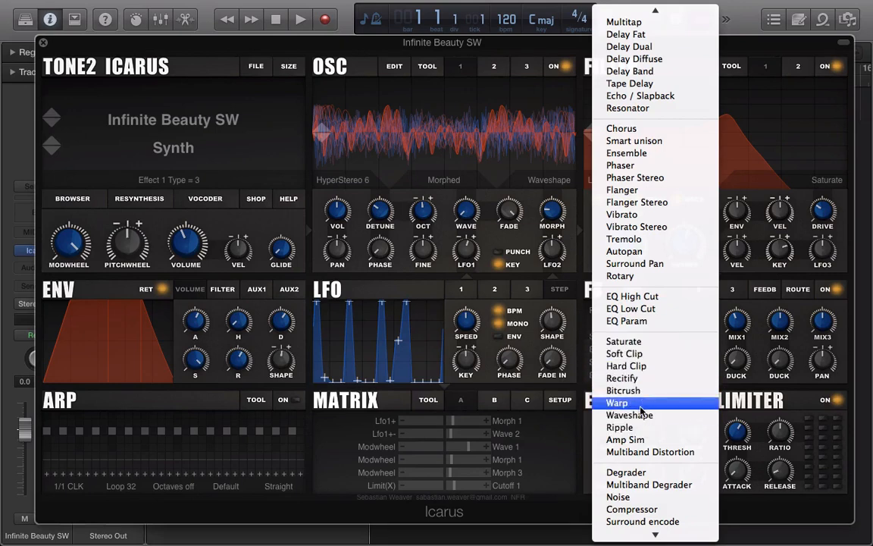
pyautogui.click(755, 282)
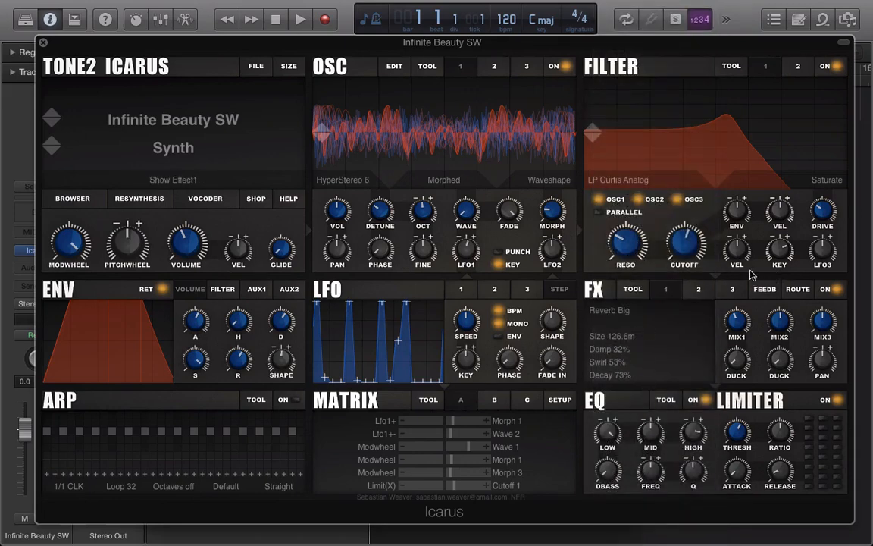
pyautogui.click(769, 292)
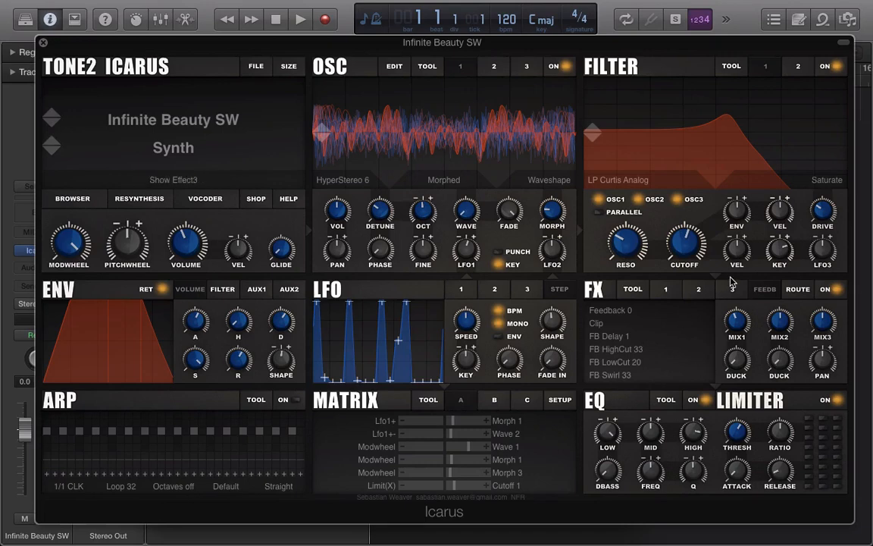
pyautogui.click(622, 313)
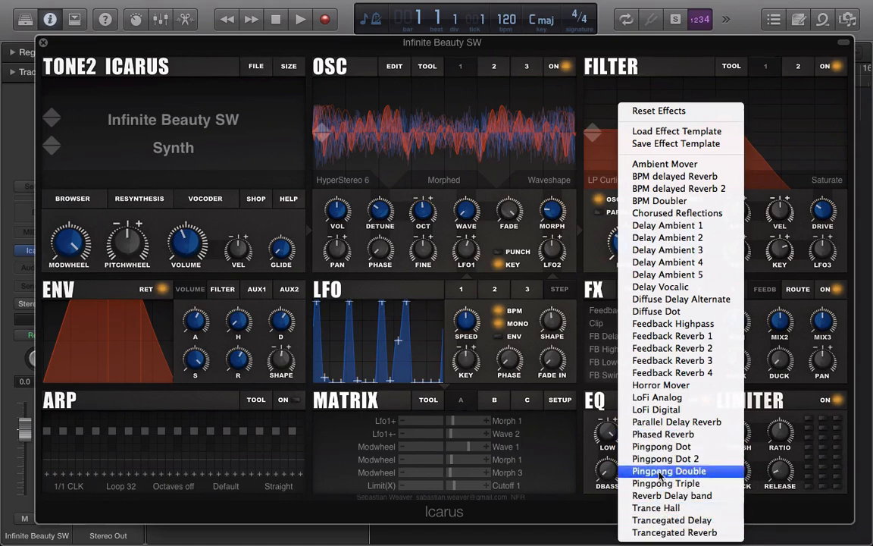
# - Try the limiter's Ratio at 4:1 and turn it back down
pyautogui.click(772, 415)
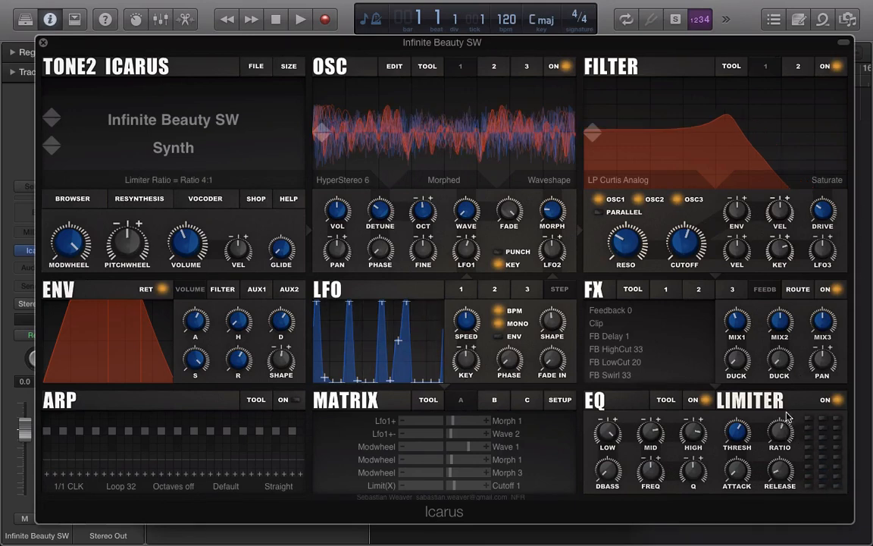
pyautogui.moveTo(786, 411); pyautogui.dragTo(798, 430)
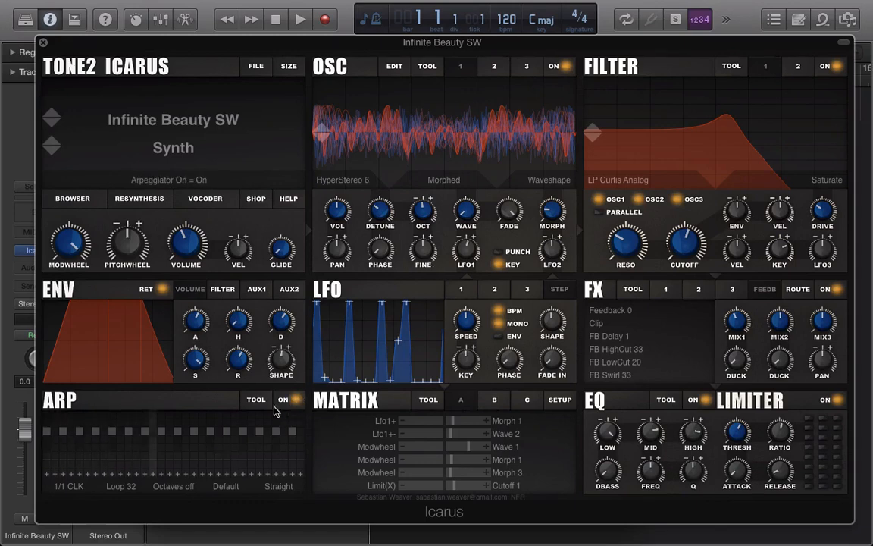
# - Toggle the arpeggiator off and on again, and try arp note 7 at 12 semitones before removing that note
pyautogui.click(295, 405)
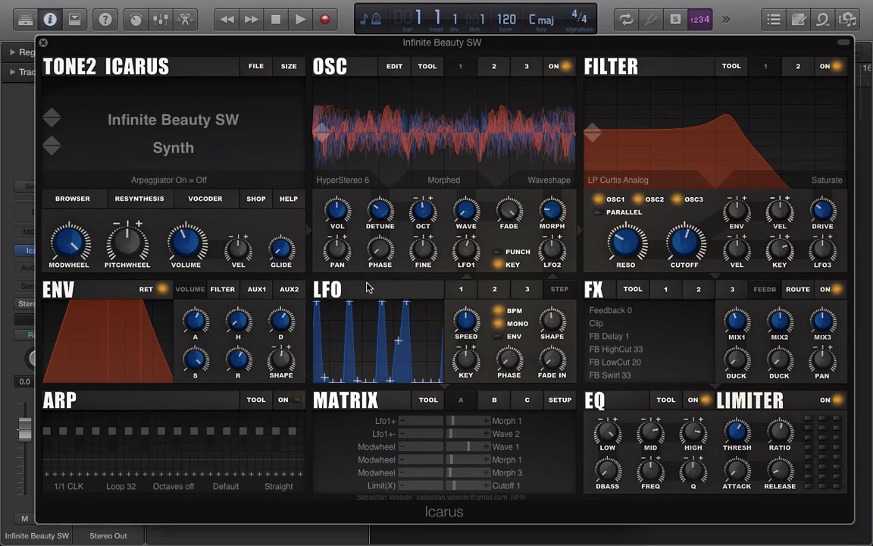
pyautogui.click(275, 402)
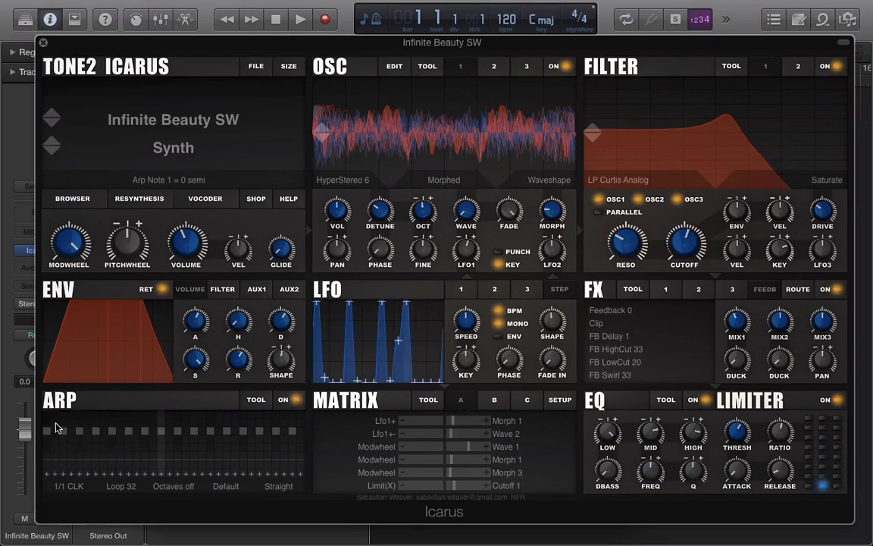
pyautogui.moveTo(96, 432); pyautogui.dragTo(95, 422)
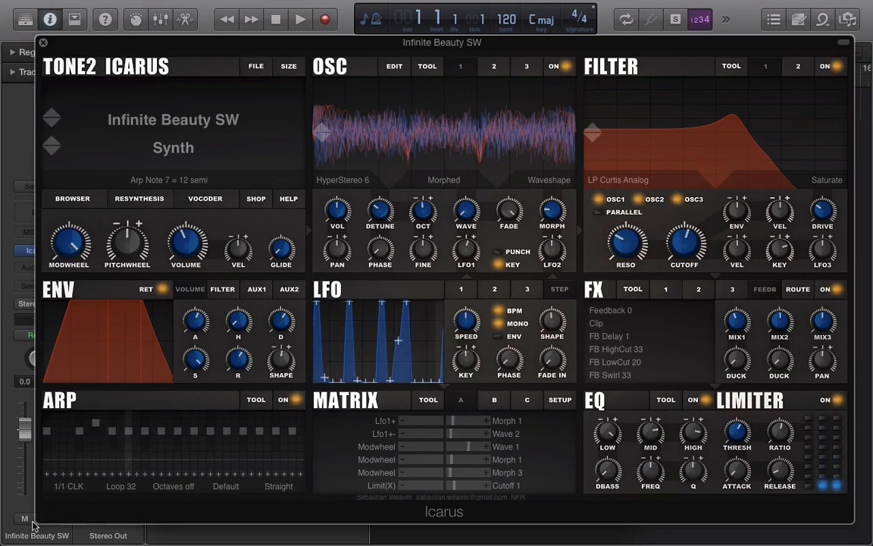
pyautogui.click(102, 422)
pyautogui.click(97, 422)
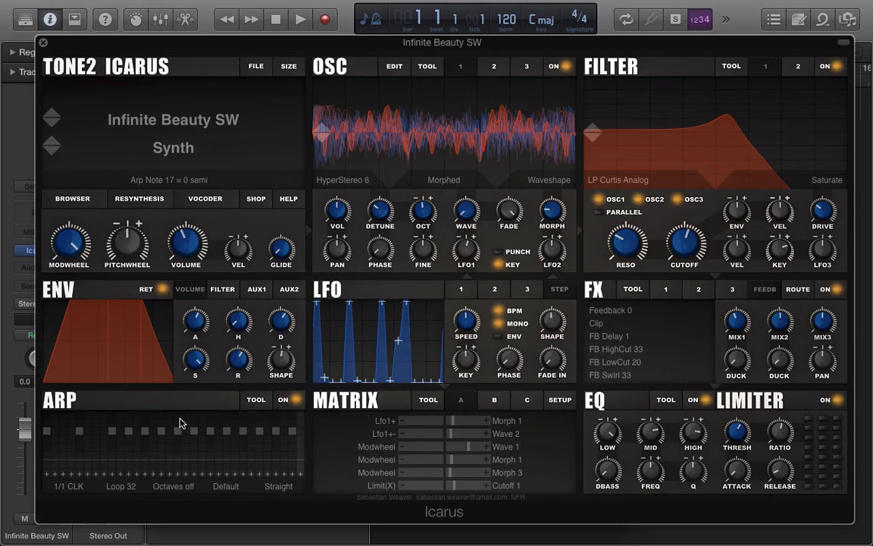
# - Apply the Gated chord pattern to the arpeggiator
pyautogui.click(255, 400)
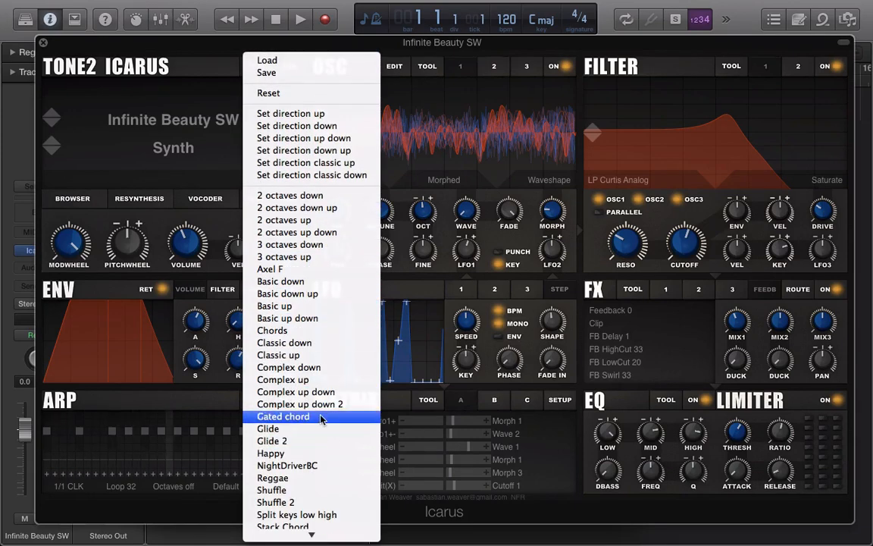
pyautogui.click(288, 416)
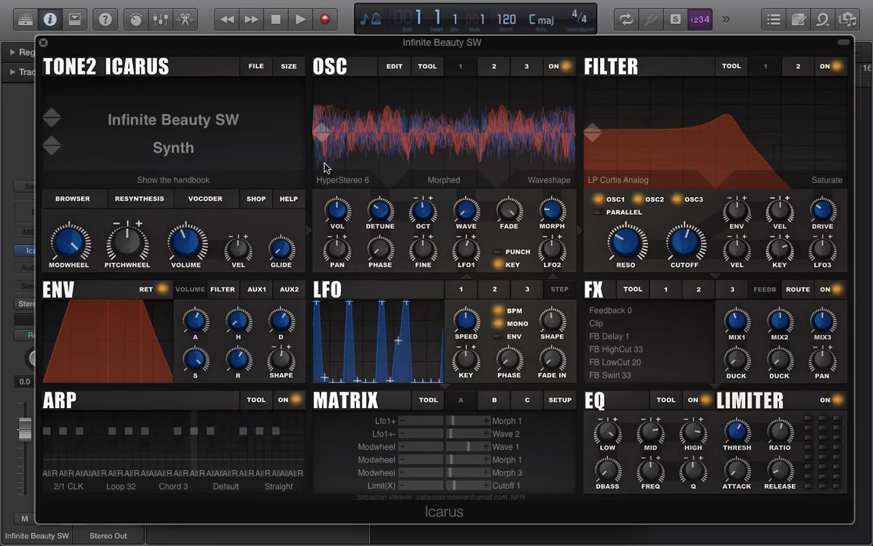
# - Load the Drumset patch from the Templates type in the patch browser and return to the synth view
pyautogui.click(256, 67)
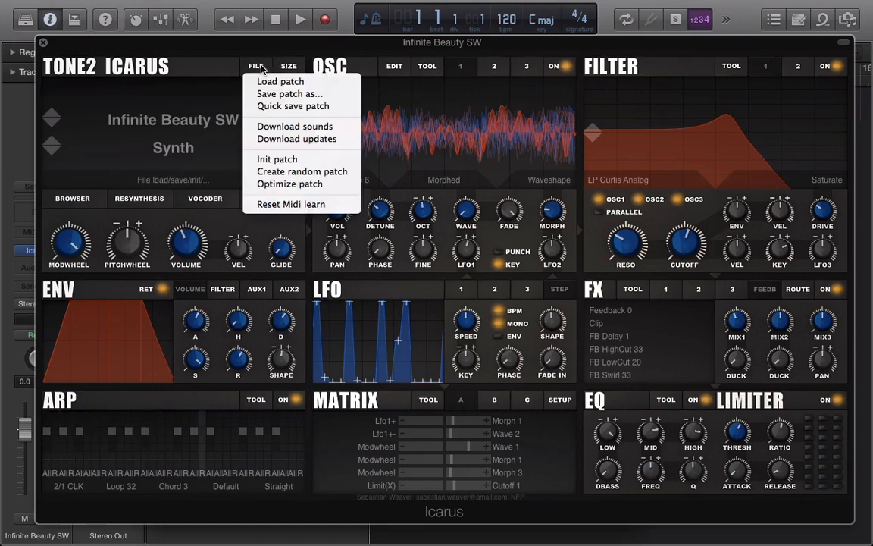
pyautogui.click(72, 143)
pyautogui.click(72, 199)
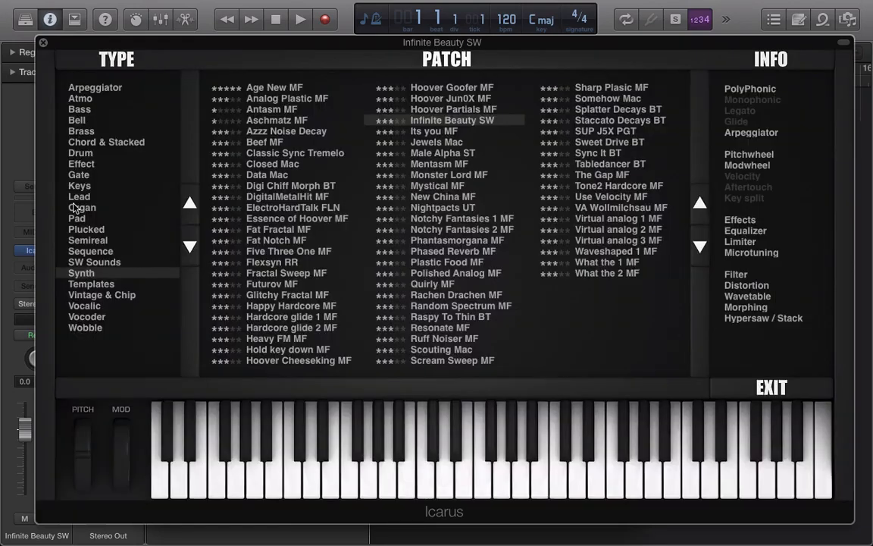
pyautogui.click(107, 285)
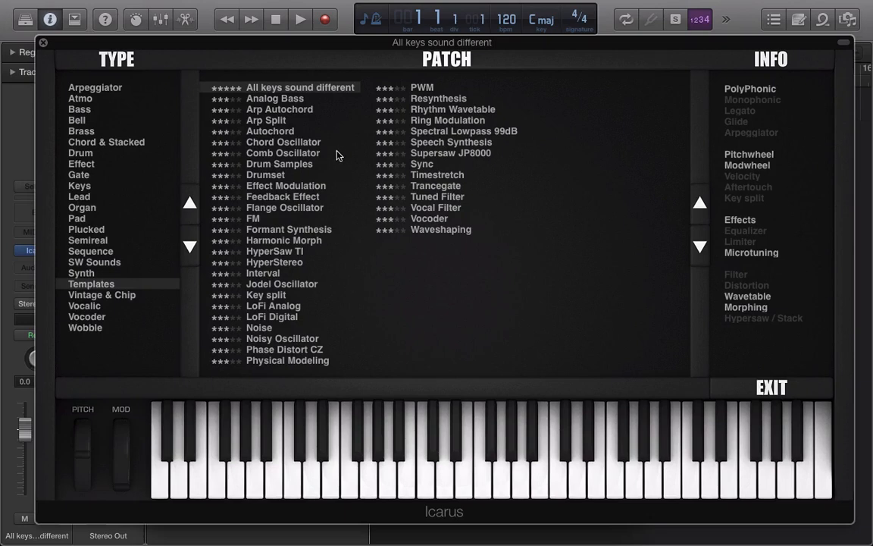
pyautogui.click(309, 162)
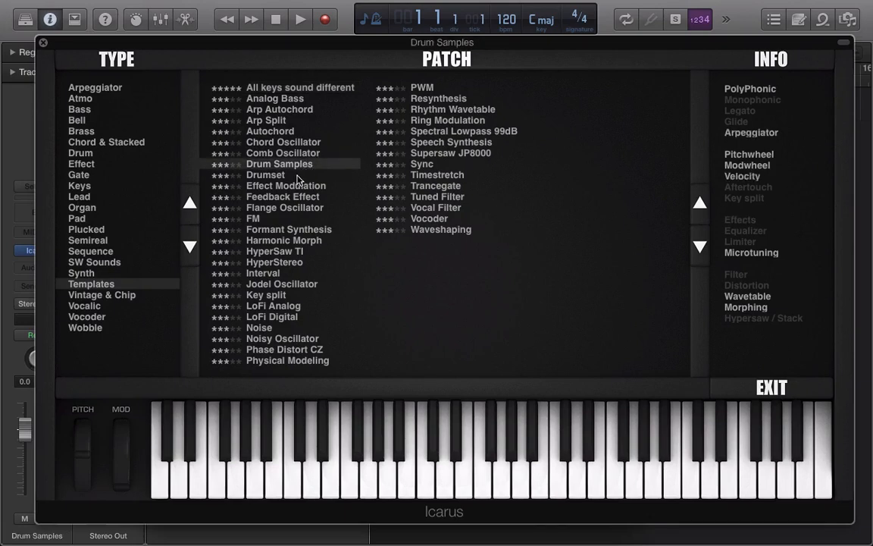
pyautogui.click(294, 176)
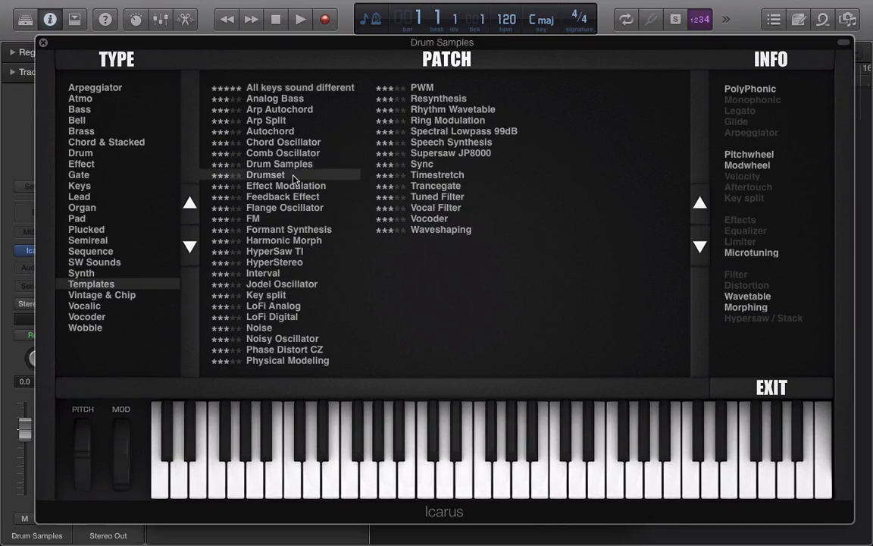
pyautogui.click(769, 388)
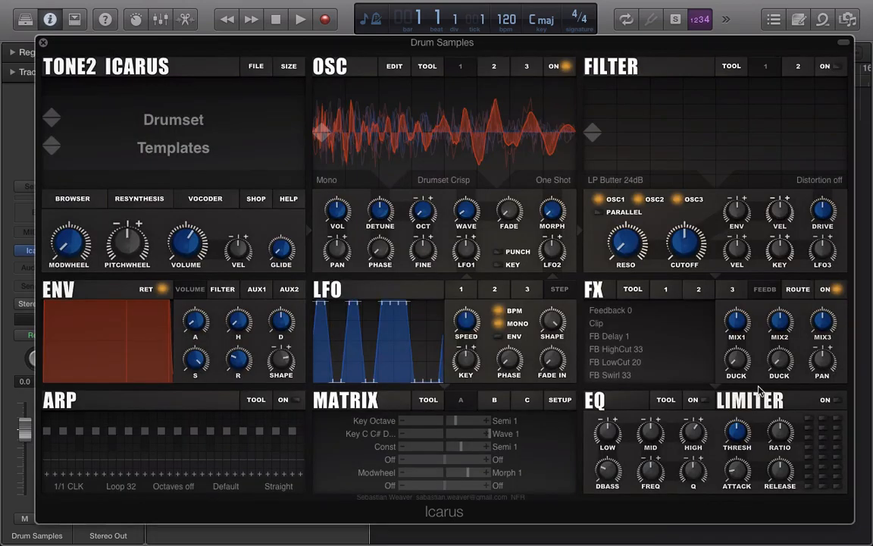
# - Audition the Drumset sounds with the Musical Typing keyboard at octaves C3 and C4
pyautogui.press('super+k')
pyautogui.press('a')
pyautogui.press('a')
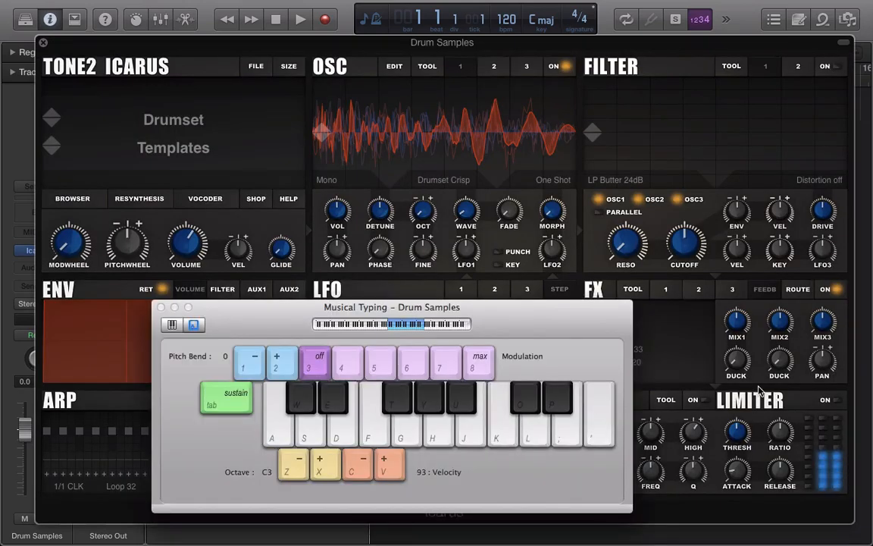
pyautogui.press('x')
pyautogui.press('a')
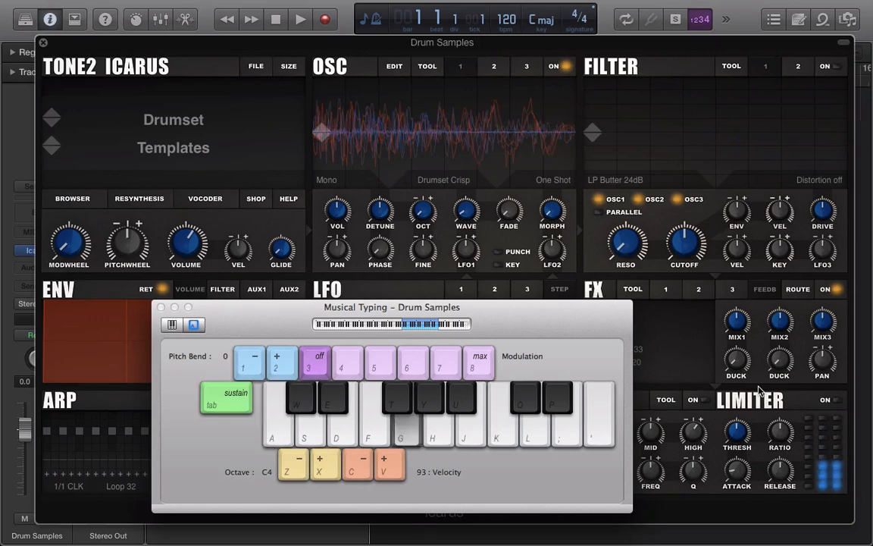
pyautogui.press('g')
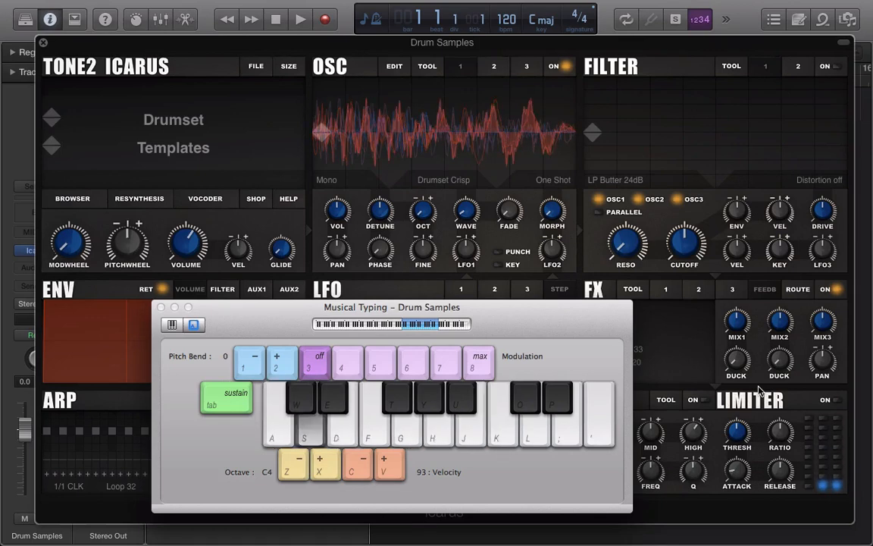
pyautogui.press('s')
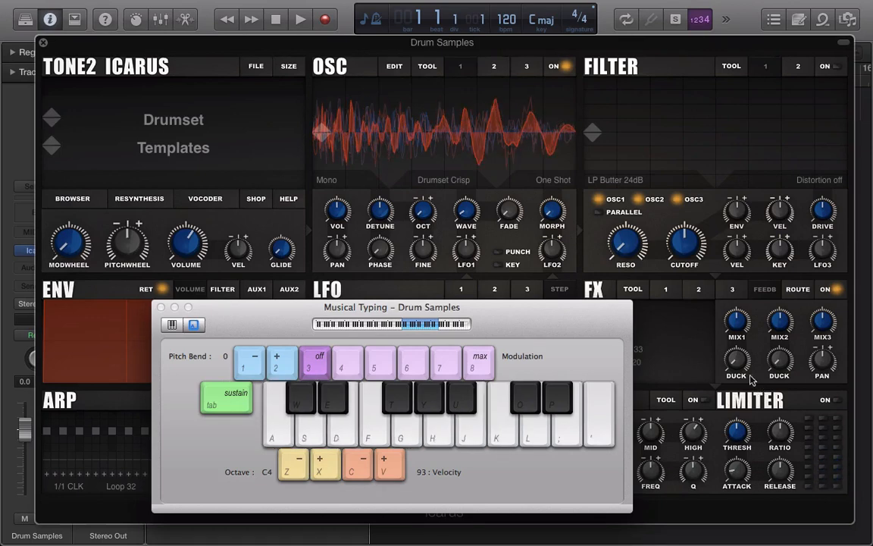
pyautogui.click(608, 46)
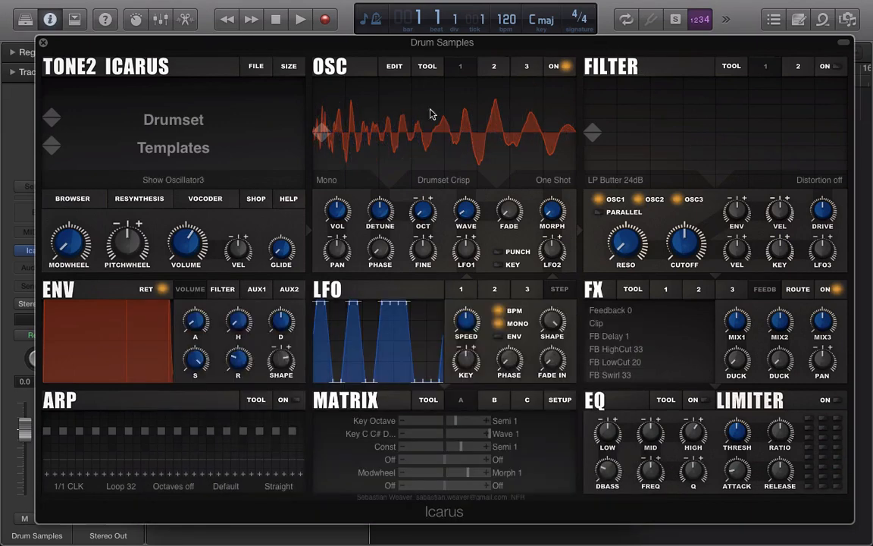
# - Examine the individual drum waveforms of Drumset Crisp in the wavetable editor and return to the synth view
pyautogui.click(394, 67)
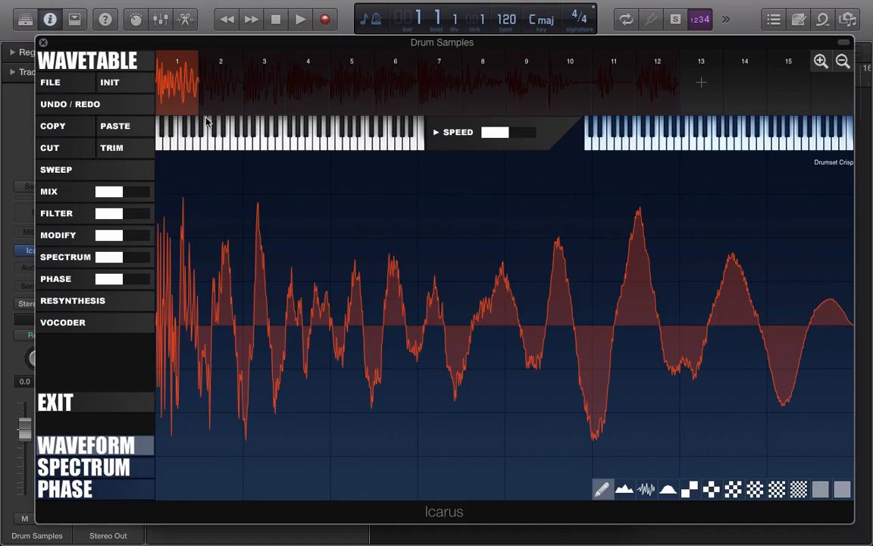
pyautogui.moveTo(199, 82); pyautogui.dragTo(447, 91)
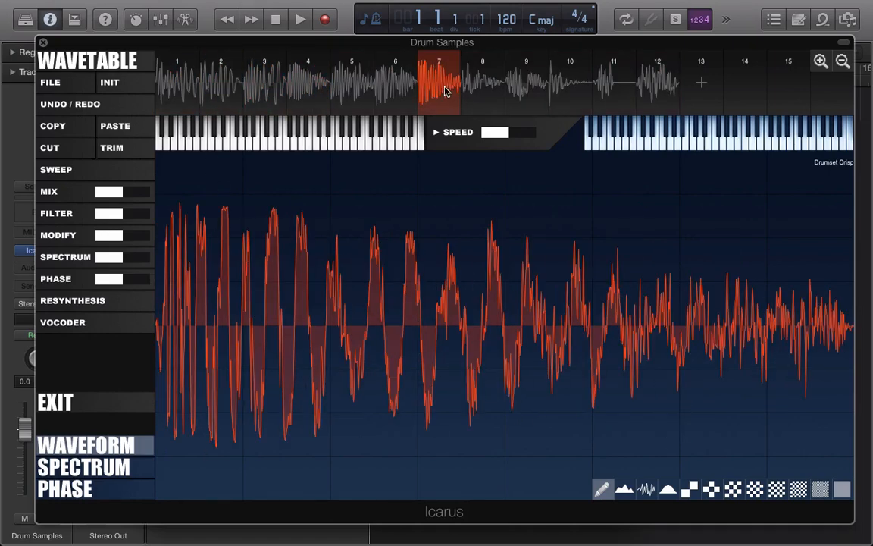
pyautogui.moveTo(663, 90); pyautogui.dragTo(494, 93)
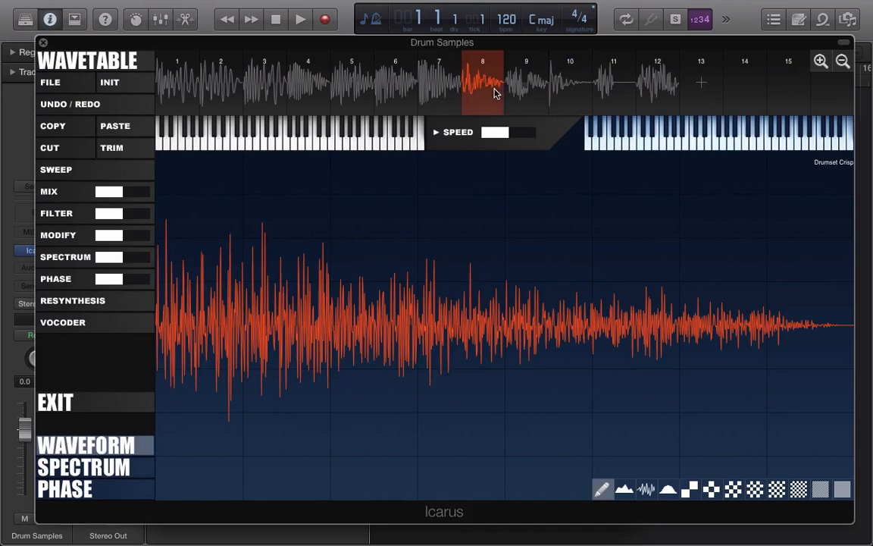
pyautogui.click(56, 403)
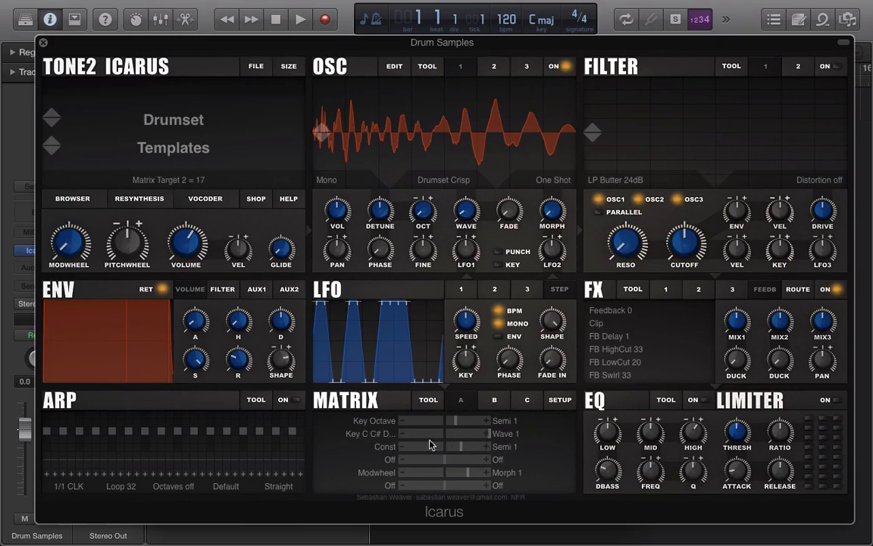
# - Examine the available modulation sources and targets in the matrix and the morph modes for oscillator 1
pyautogui.click(366, 439)
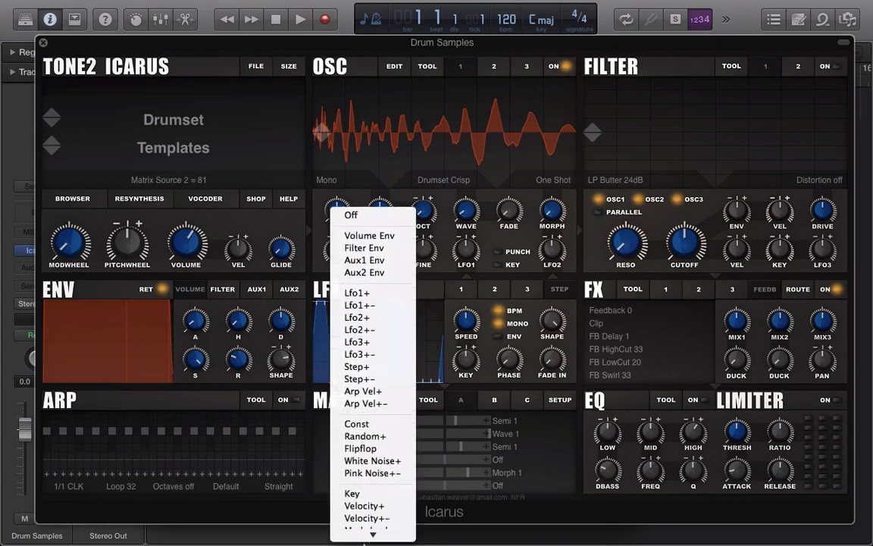
pyautogui.moveTo(373, 544)
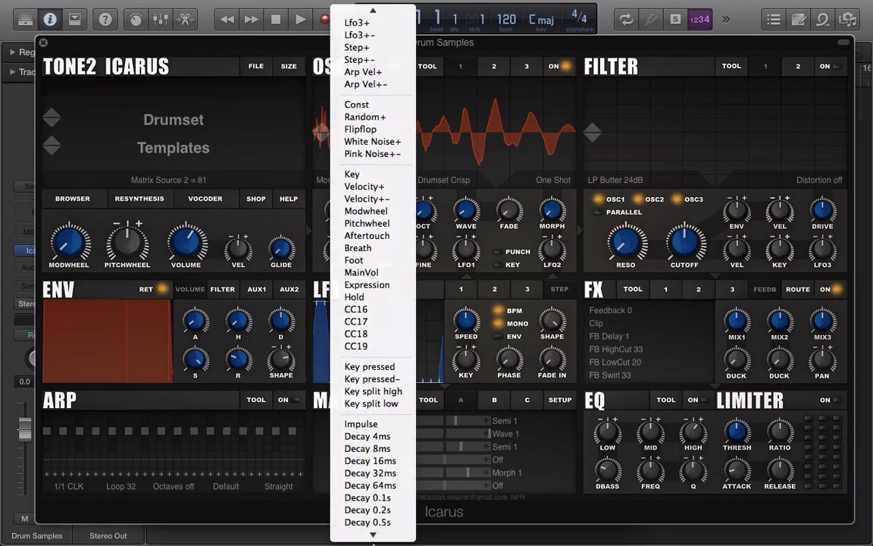
pyautogui.click(531, 440)
pyautogui.click(510, 424)
pyautogui.moveTo(536, 537)
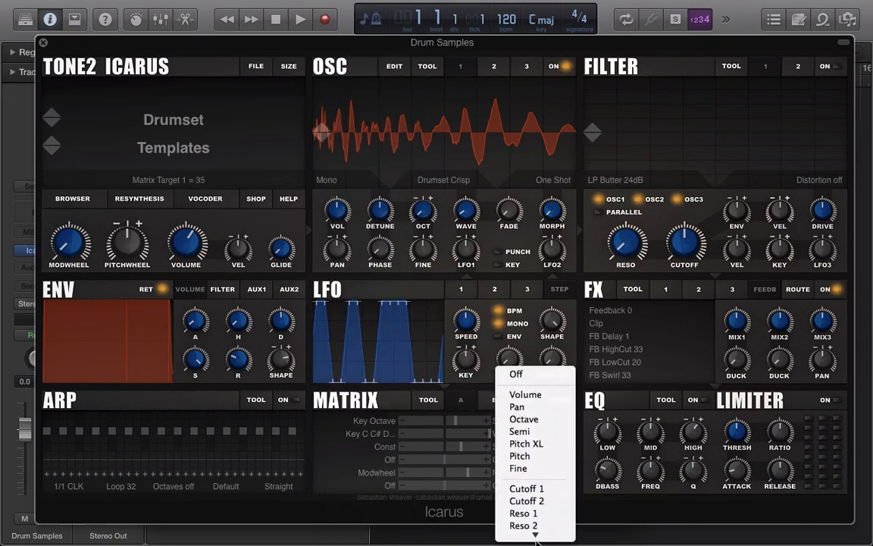
pyautogui.scroll(-5, 531, 500)
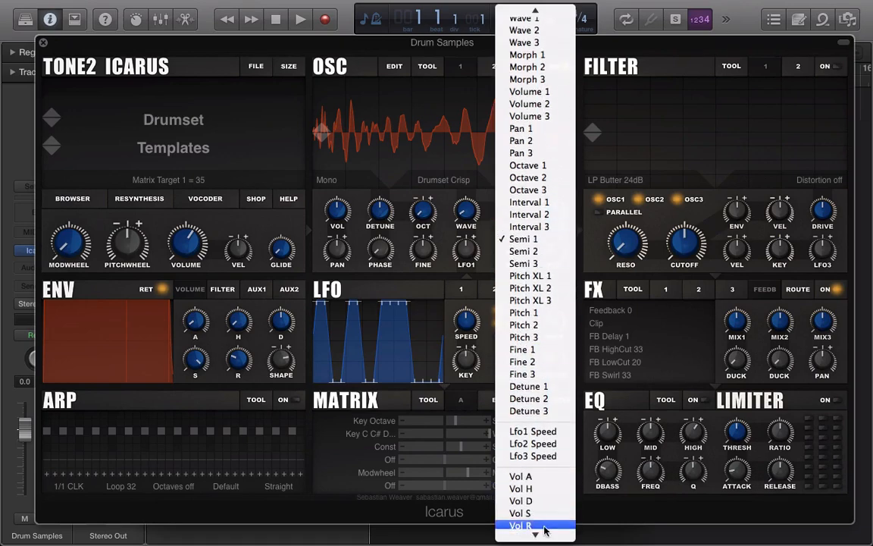
pyautogui.click(597, 343)
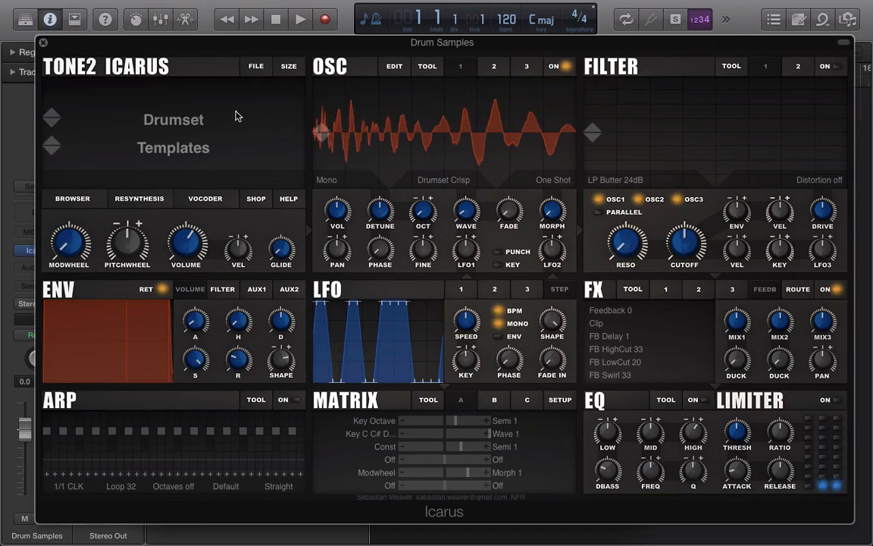
pyautogui.click(567, 180)
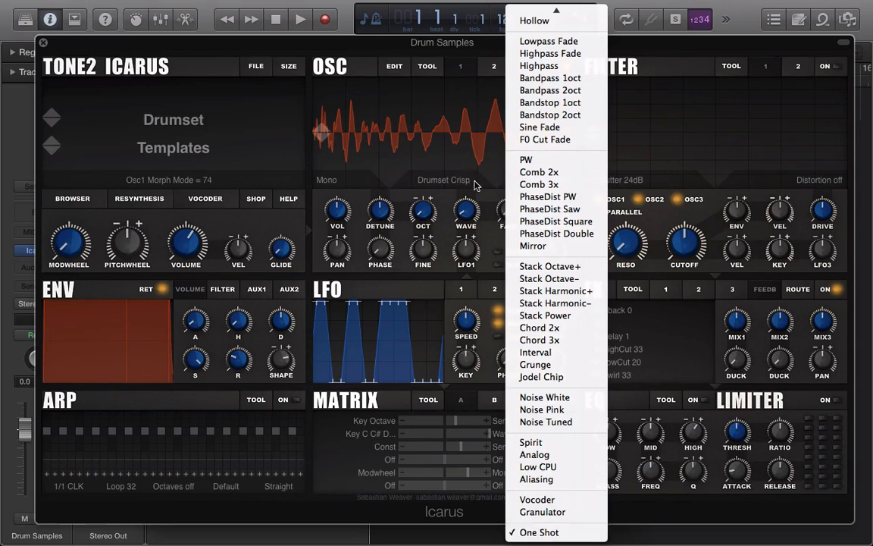
pyautogui.click(437, 201)
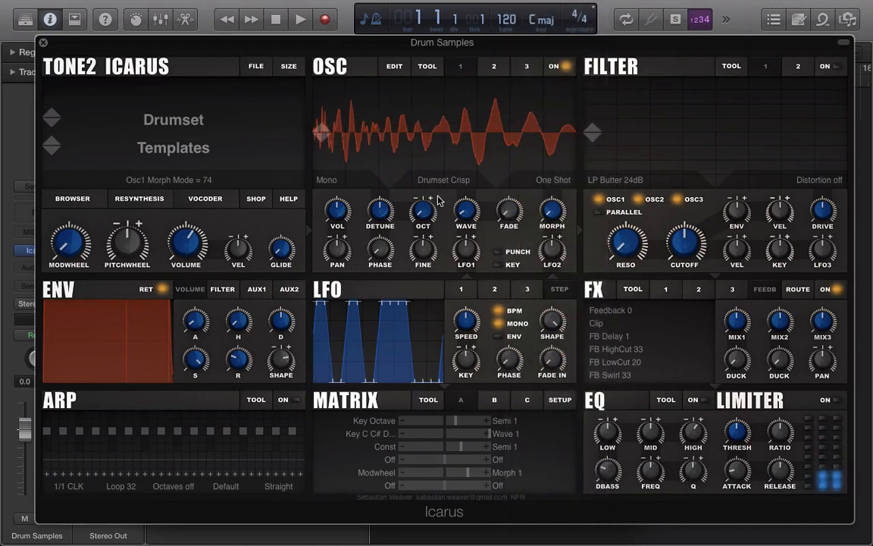
# - Initialize the patch and create a Resynthesis patch from aguitar.wav, trimming the sample after 256 cycles
pyautogui.click(255, 68)
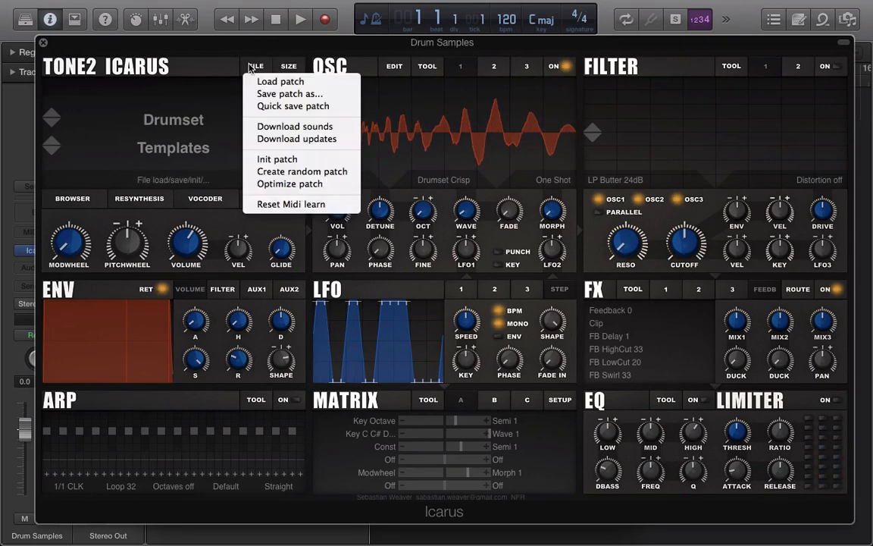
pyautogui.click(261, 159)
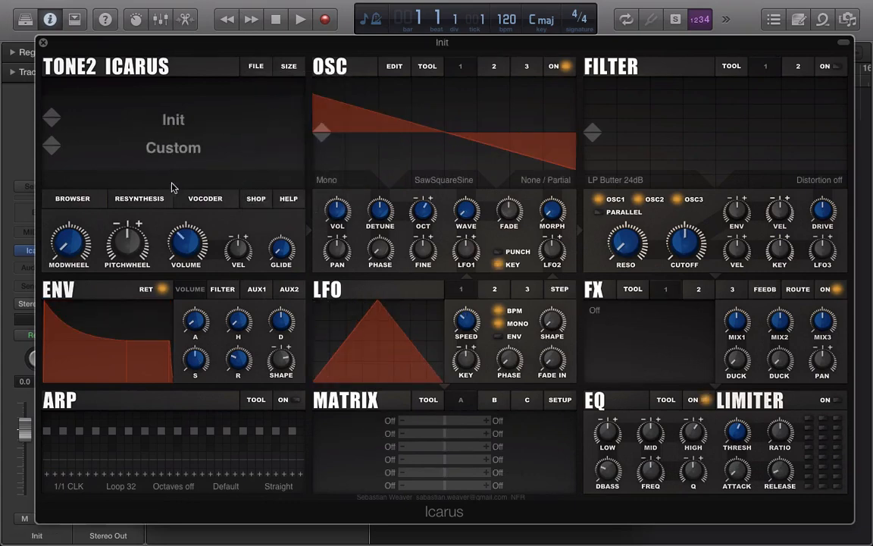
pyautogui.click(141, 200)
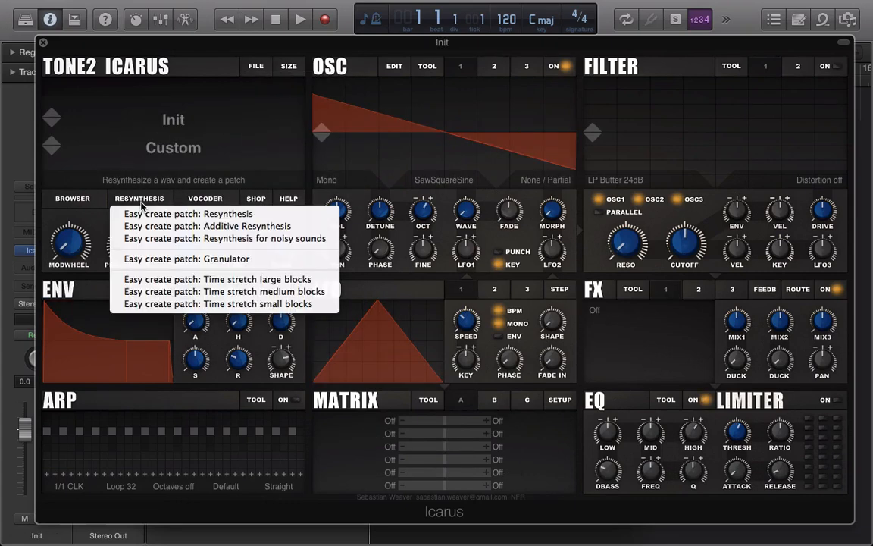
pyautogui.click(196, 217)
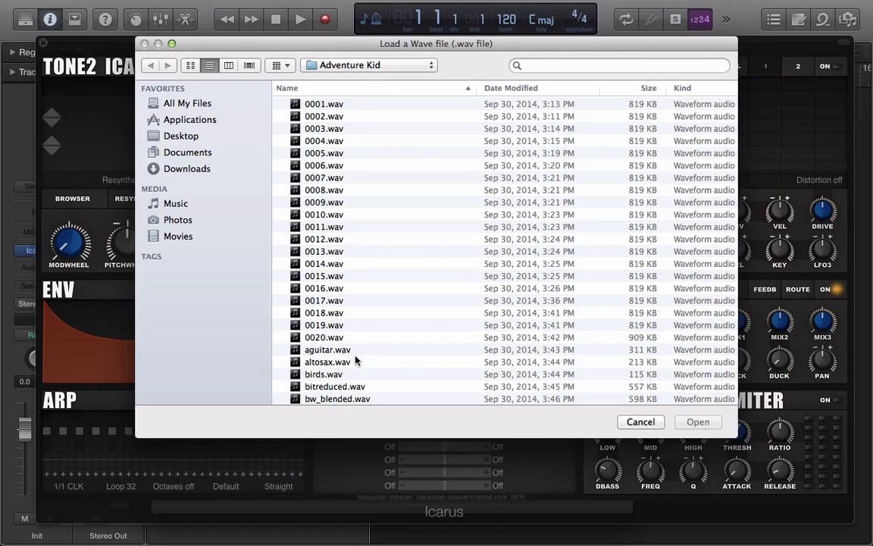
pyautogui.doubleClick(342, 350)
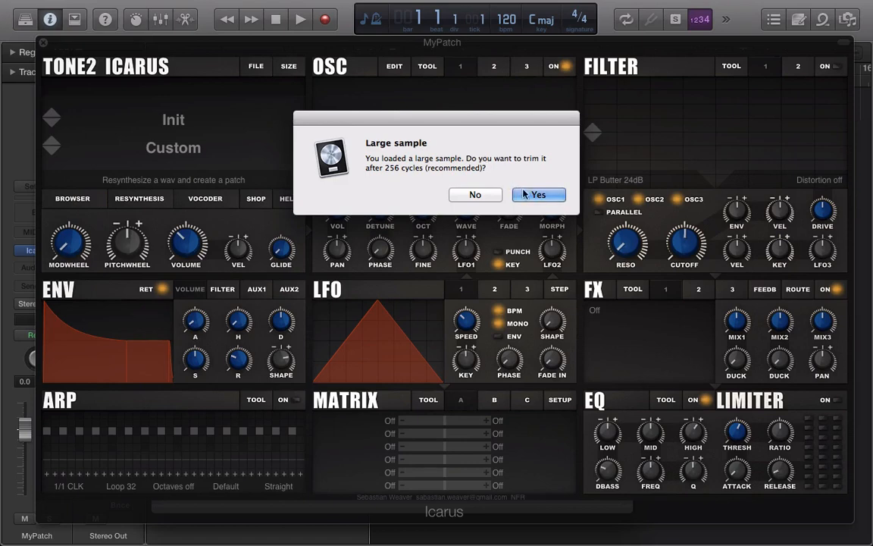
pyautogui.click(515, 195)
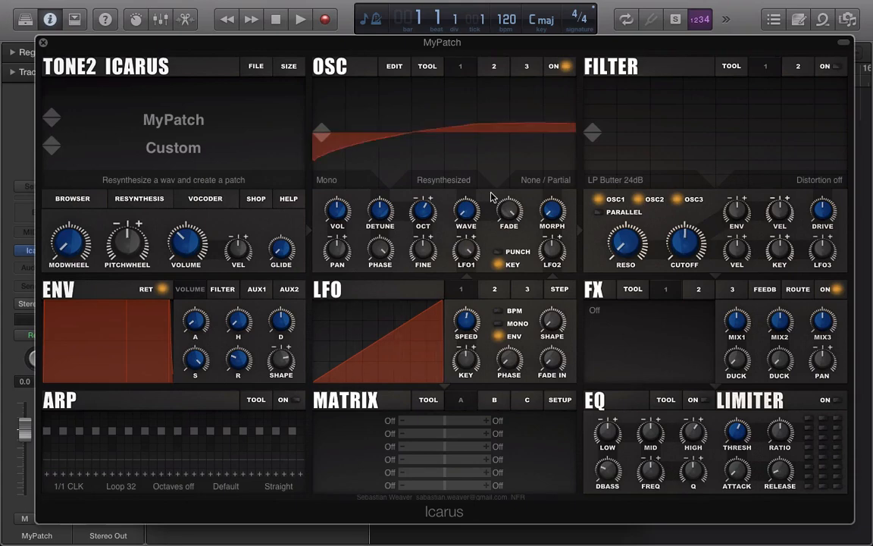
# - Create an Additive Resynthesis patch from Reese I.wav in the untitled folder
pyautogui.click(165, 199)
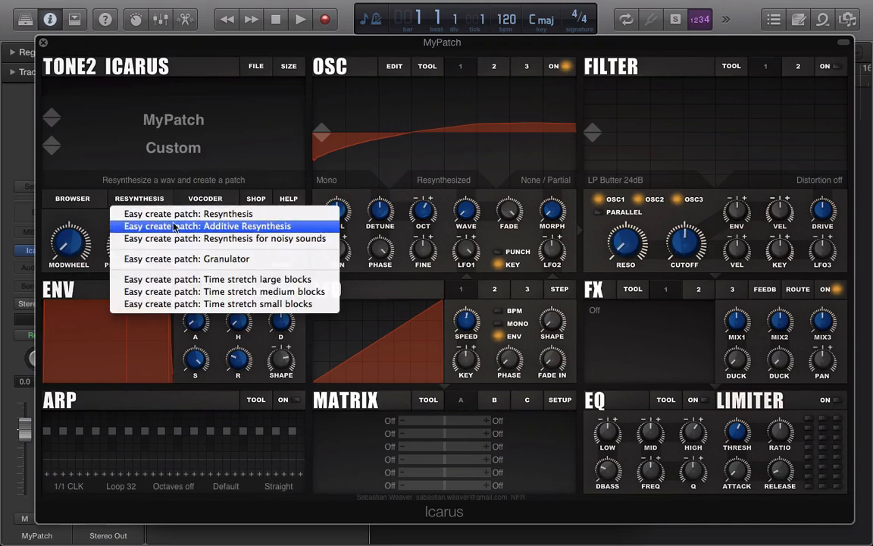
pyautogui.click(173, 226)
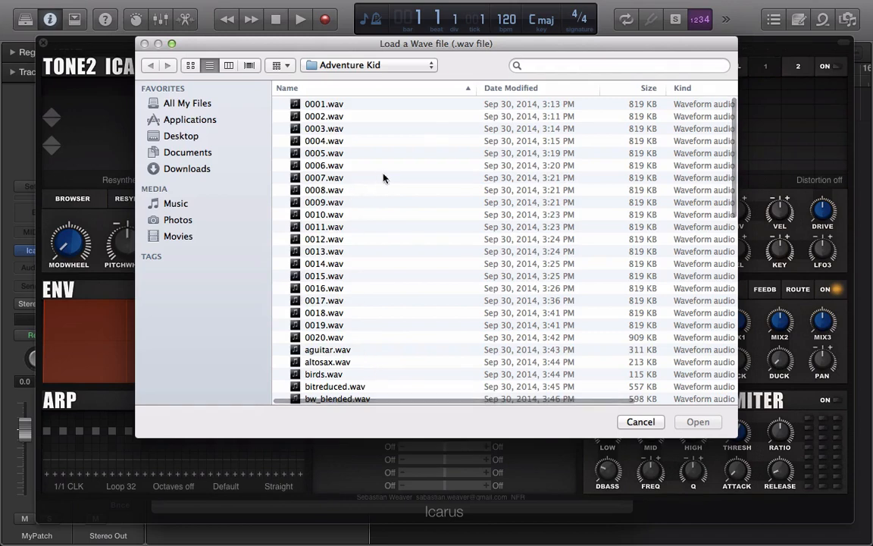
pyautogui.click(390, 67)
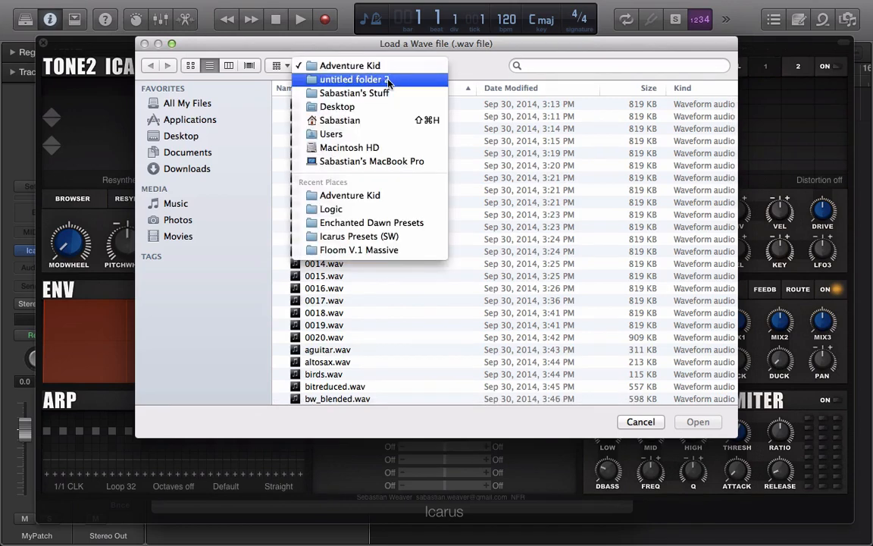
pyautogui.click(388, 78)
pyautogui.doubleClick(345, 215)
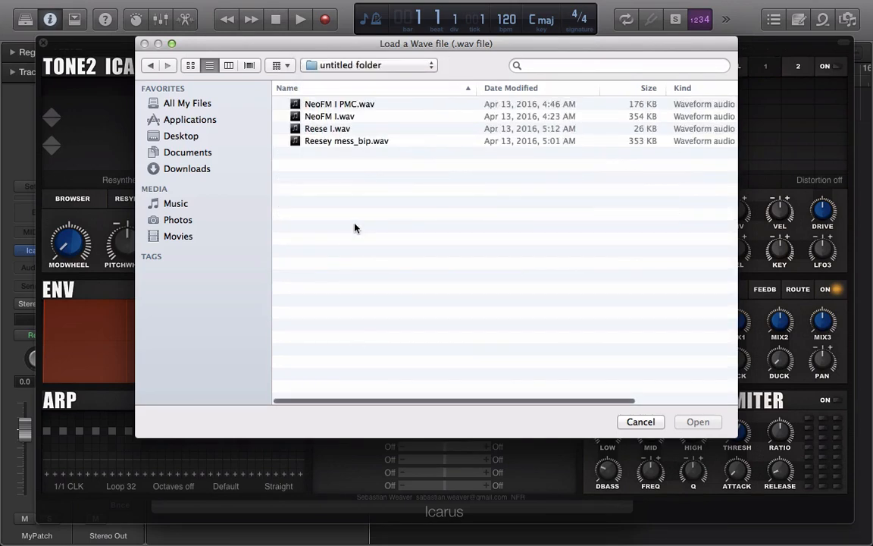
pyautogui.doubleClick(339, 128)
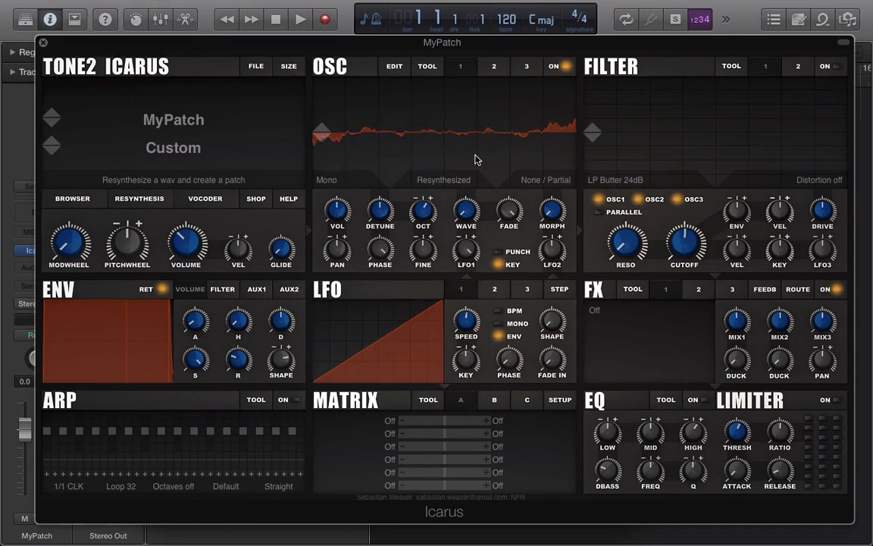
# - Set oscillator 1's morph mode to Formant Cross with Morph at about 22 and apply the morph to the wavetable
pyautogui.click(546, 181)
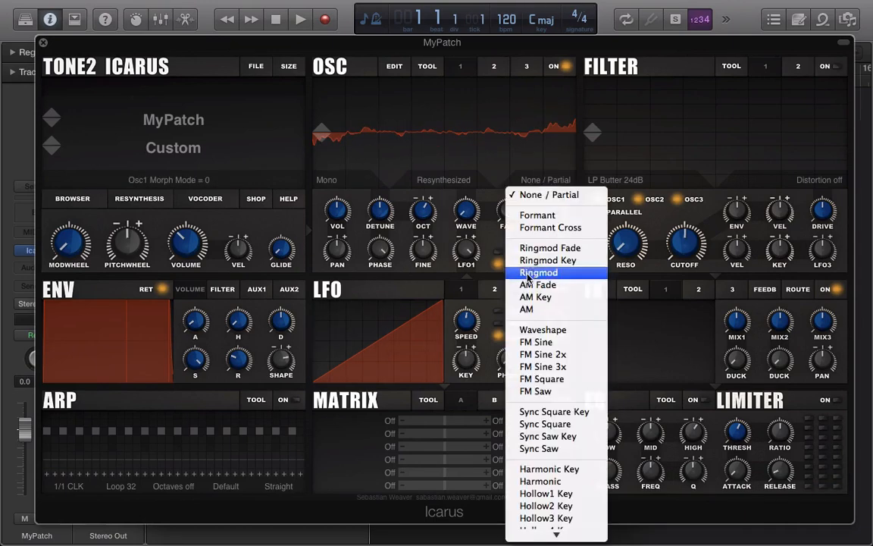
pyautogui.click(554, 228)
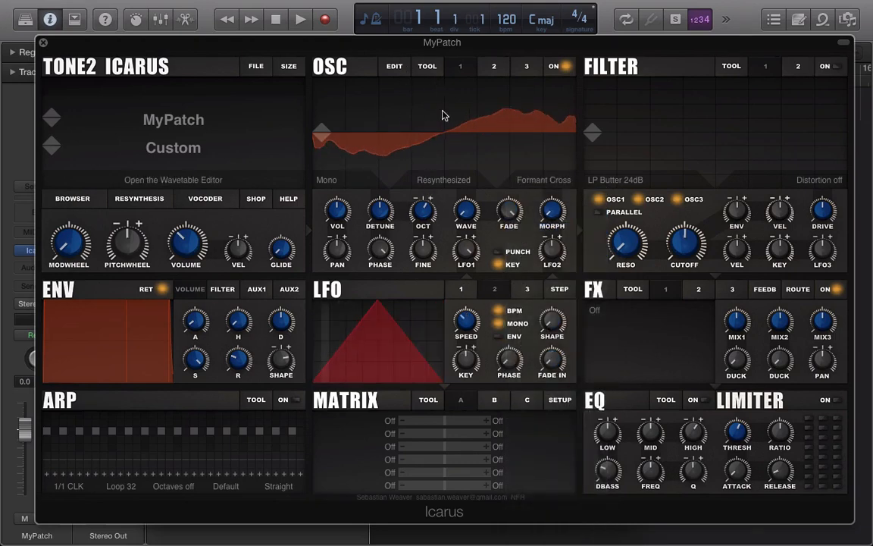
pyautogui.moveTo(534, 155)
pyautogui.mouseDown()
pyautogui.moveTo(552, 180)
pyautogui.moveTo(543, 144)
pyautogui.moveTo(538, 157)
pyautogui.mouseUp()
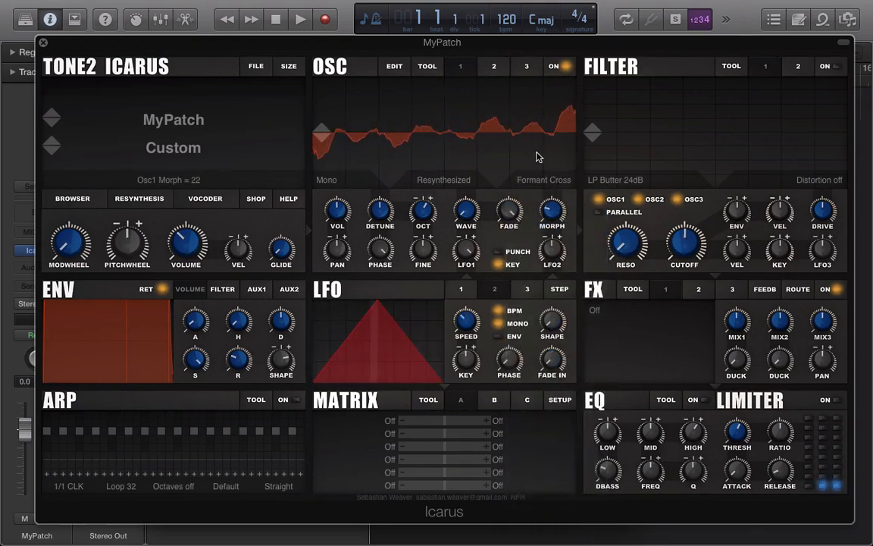
pyautogui.click(429, 66)
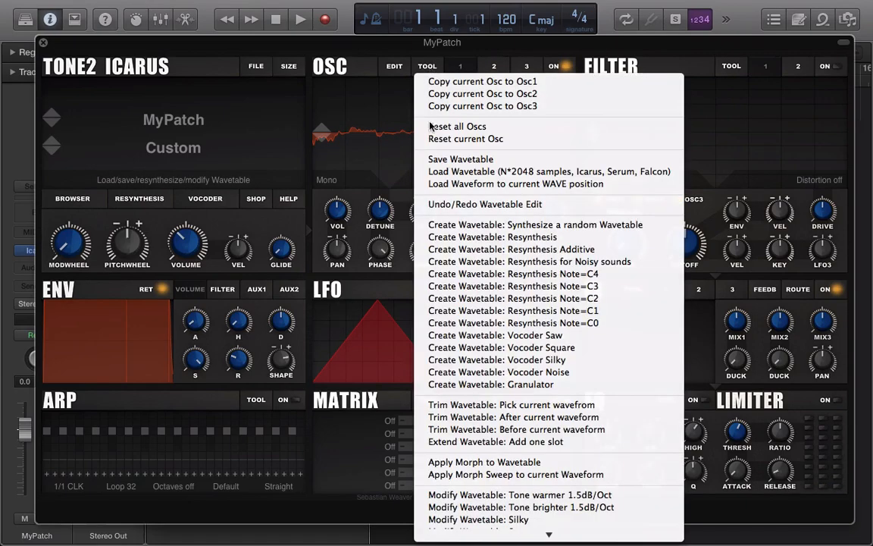
pyautogui.click(444, 411)
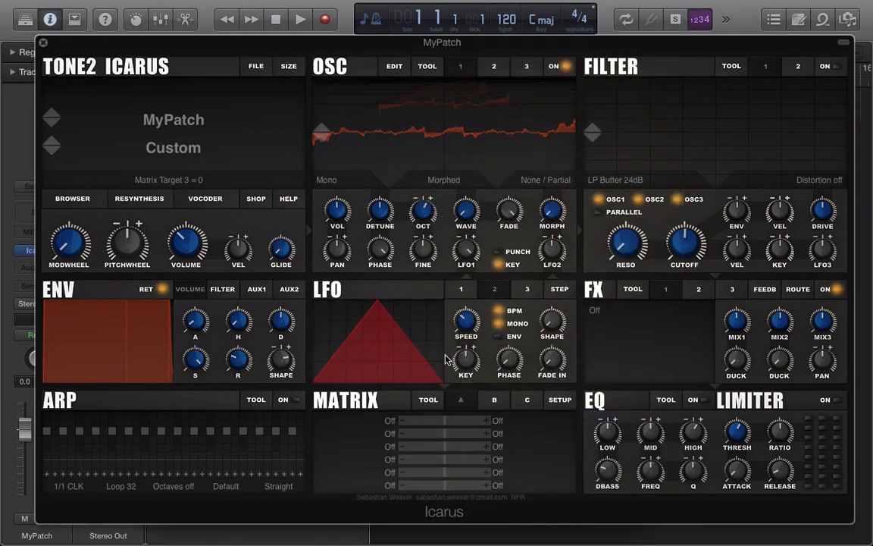
# - Set oscillator 1's unison mode to HyperStereo 4 and its octave to -1
pyautogui.click(330, 180)
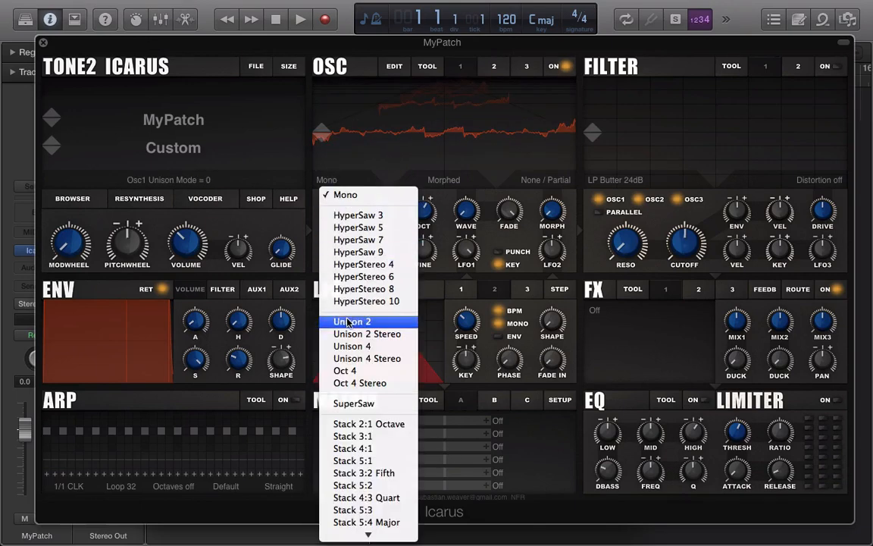
pyautogui.click(363, 265)
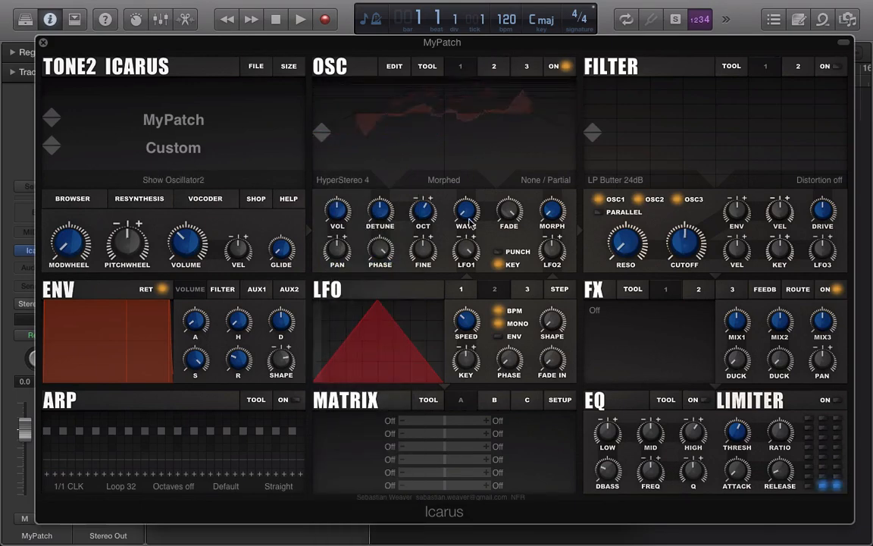
pyautogui.moveTo(425, 211); pyautogui.dragTo(423, 235)
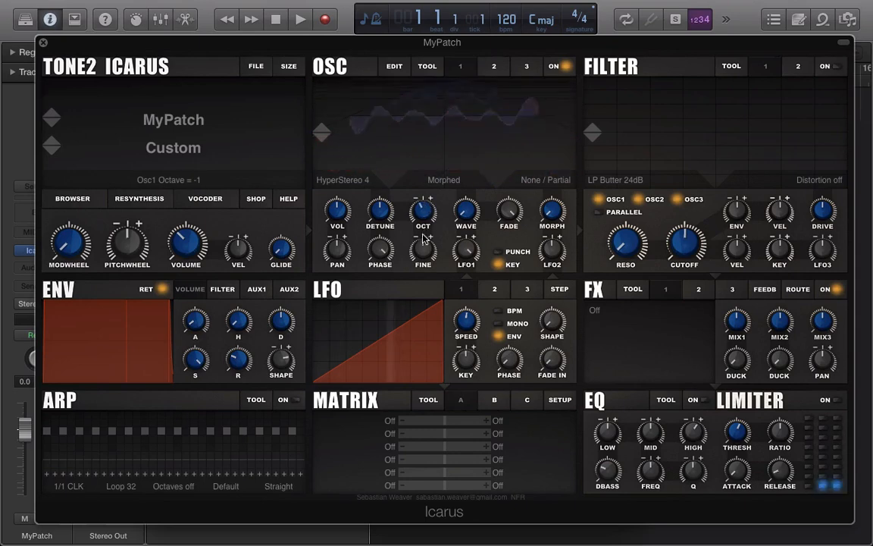
# - Set filter 1 to EQ Notch with cutoff about 938 Hz and resonance 35, and raise its LFO3 modulation amount
pyautogui.click(602, 181)
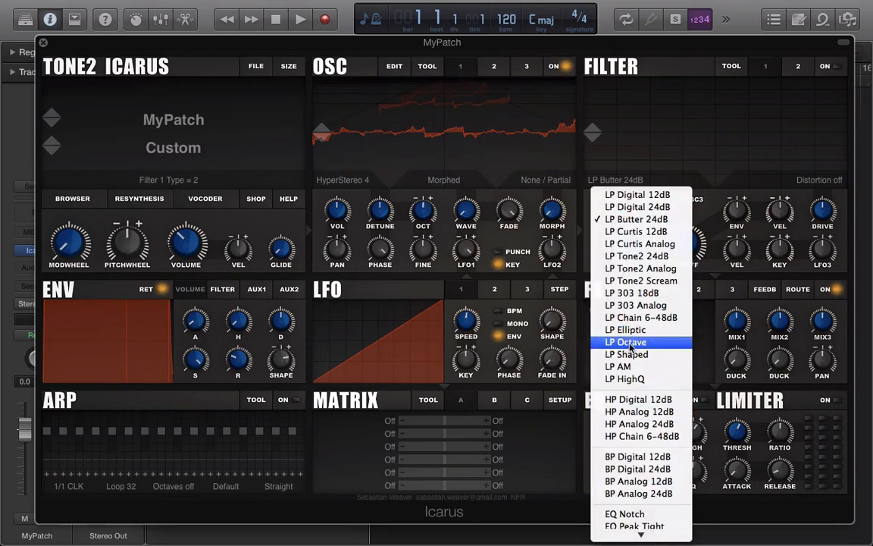
pyautogui.click(623, 514)
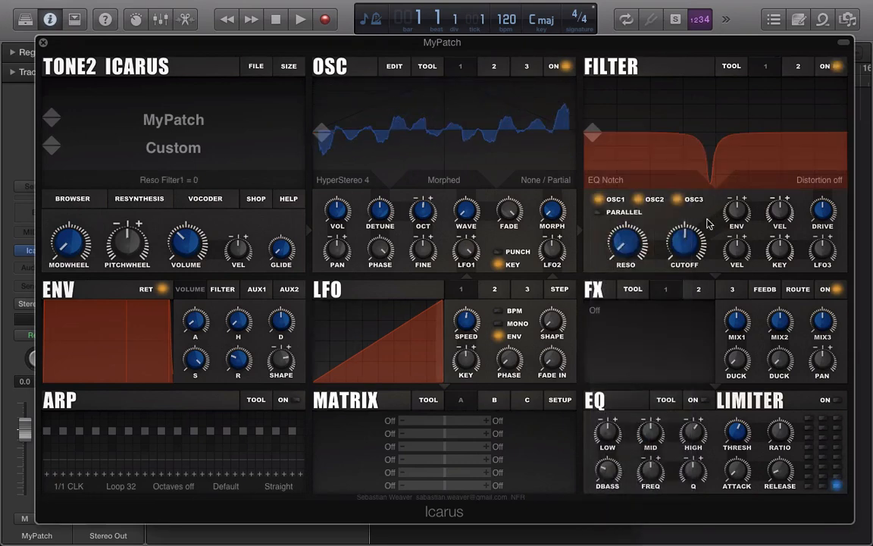
pyautogui.moveTo(685, 230); pyautogui.dragTo(666, 208)
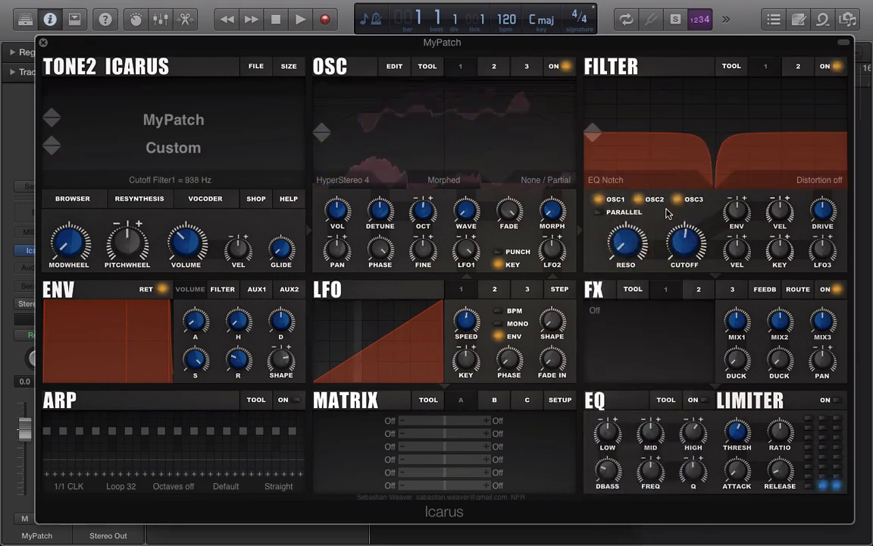
pyautogui.moveTo(626, 243); pyautogui.dragTo(623, 187)
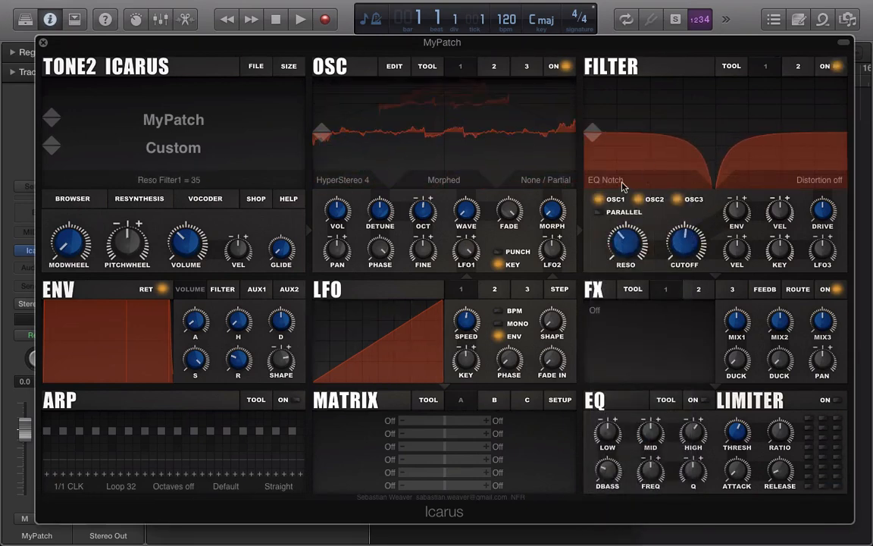
pyautogui.moveTo(822, 248); pyautogui.dragTo(819, 209)
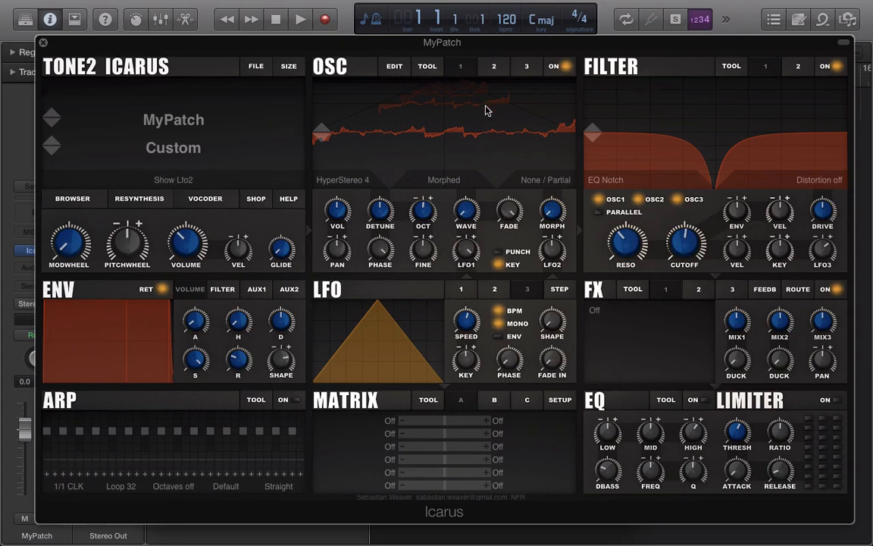
# - Route Lfo1+ to Cutoff 1 in the first slot of modulation matrix A
pyautogui.click(387, 422)
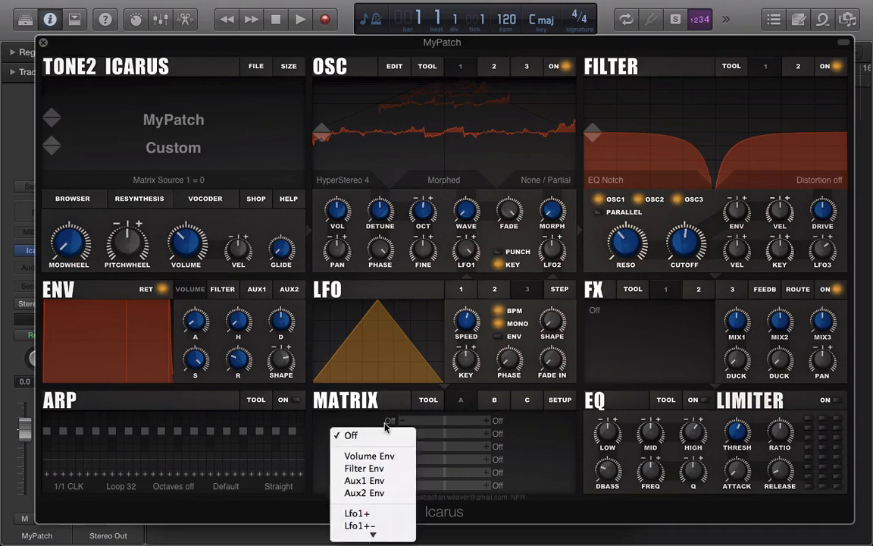
pyautogui.moveTo(374, 533)
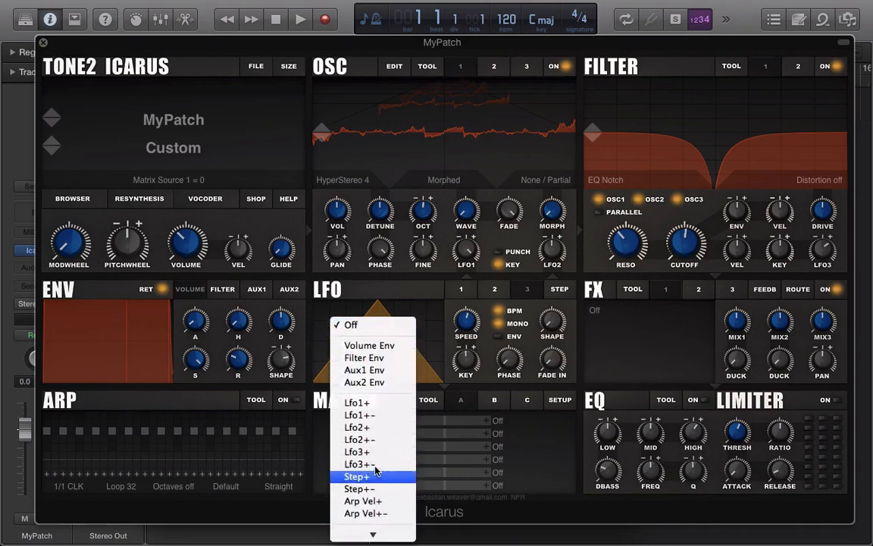
pyautogui.click(390, 407)
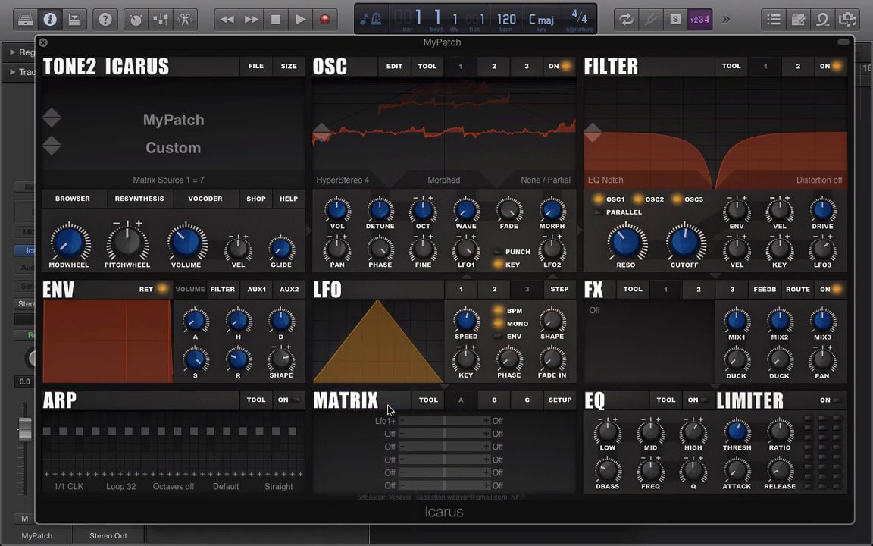
pyautogui.click(497, 420)
pyautogui.scroll(-5, 504, 477)
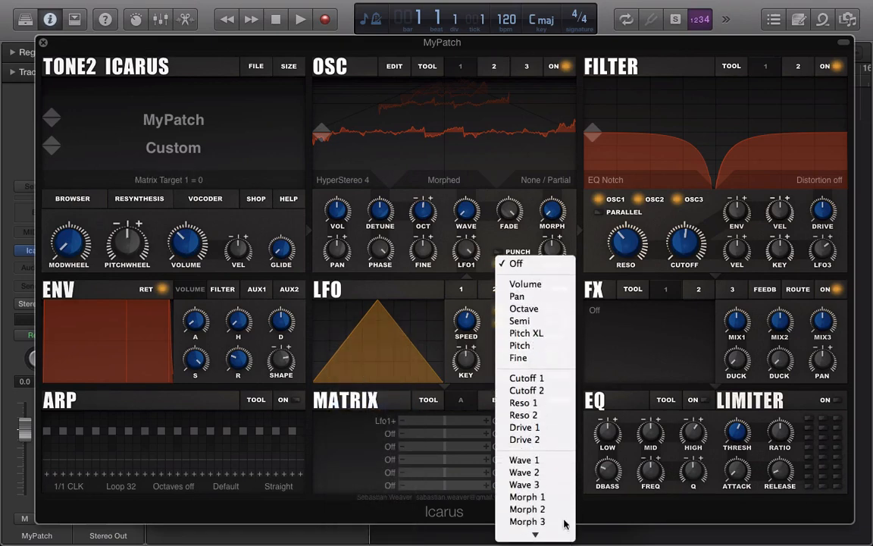
pyautogui.click(528, 378)
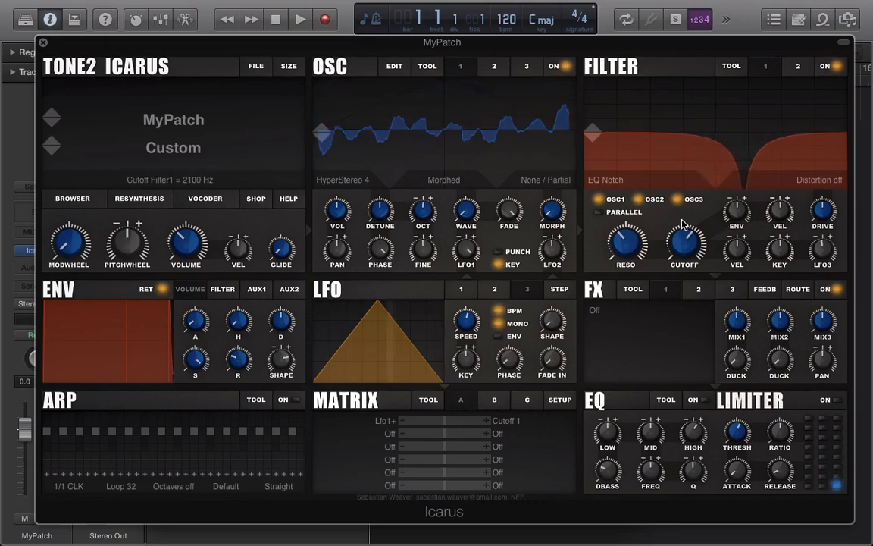
# - Raise filter 1's cutoff to about 2100 Hz, increase its resonance slightly and set its distortion to Soft Clip
pyautogui.moveTo(626, 247)
pyautogui.mouseDown()
pyautogui.moveTo(628, 218)
pyautogui.moveTo(625, 241)
pyautogui.mouseUp()
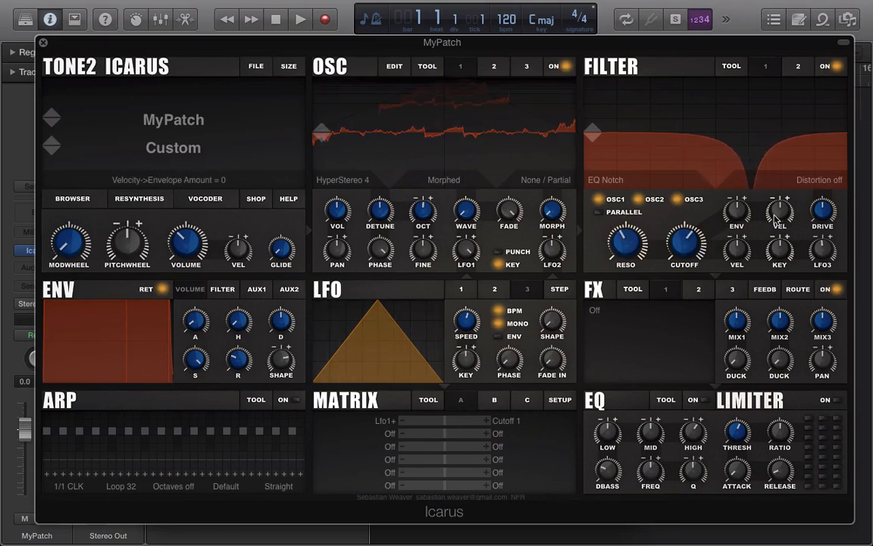
pyautogui.click(792, 182)
pyautogui.click(794, 227)
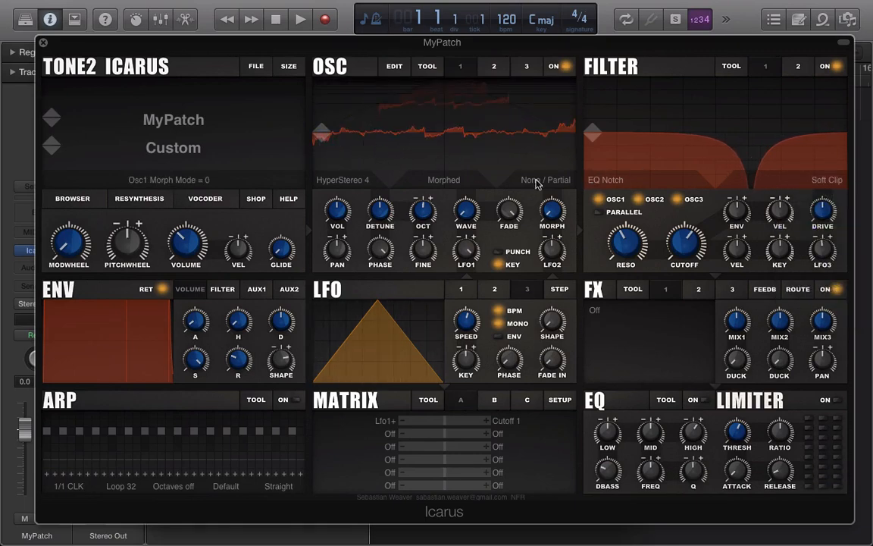
# - Try the Bandpass 1oct morph mode on oscillator 1 with a higher Morph amount
pyautogui.click(553, 179)
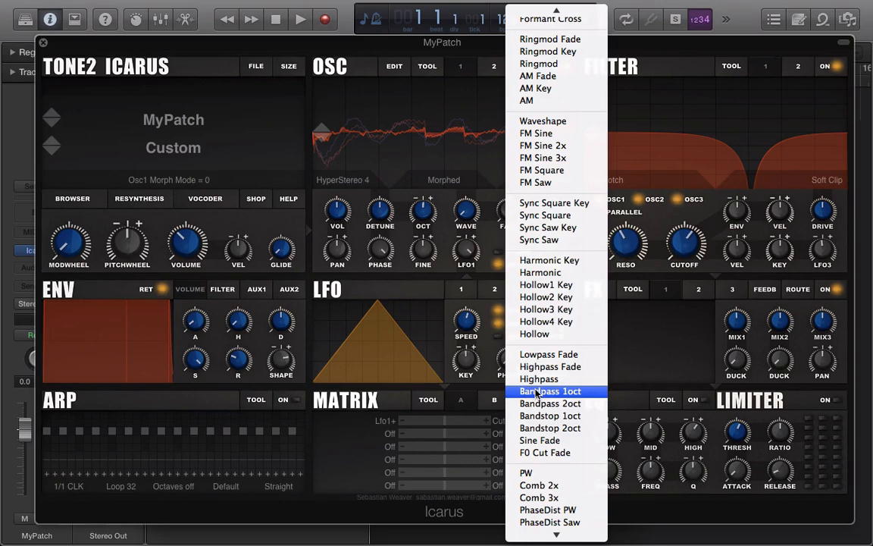
pyautogui.click(536, 393)
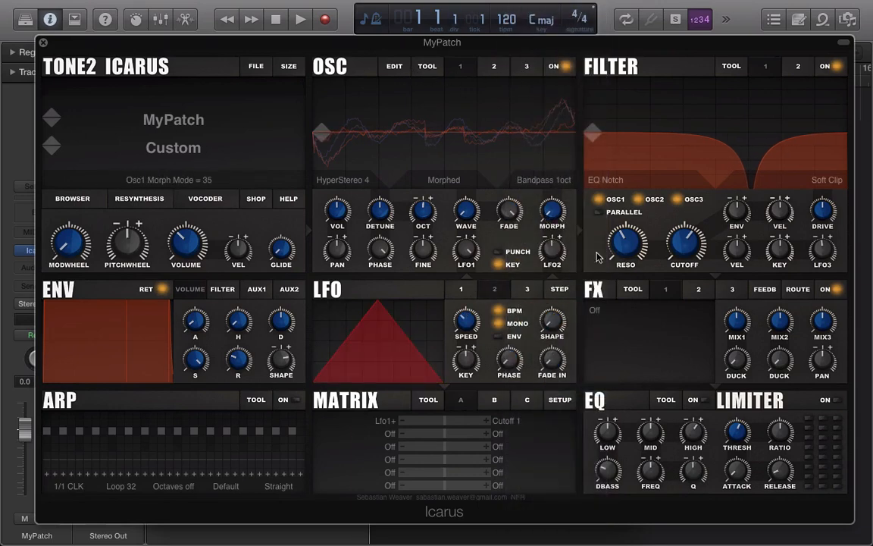
pyautogui.moveTo(552, 212); pyautogui.dragTo(564, 141)
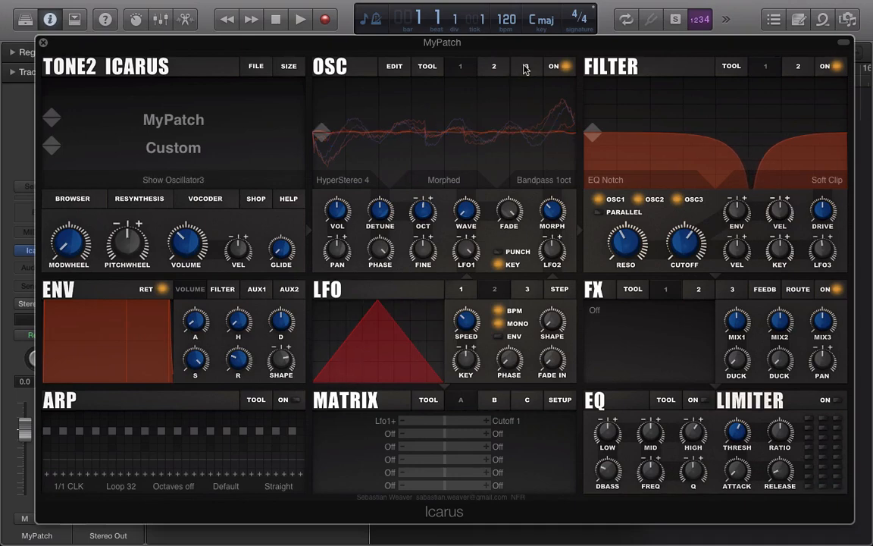
# - Set oscillator 1's morph mode to FM Square with Morph at 30
pyautogui.click(508, 186)
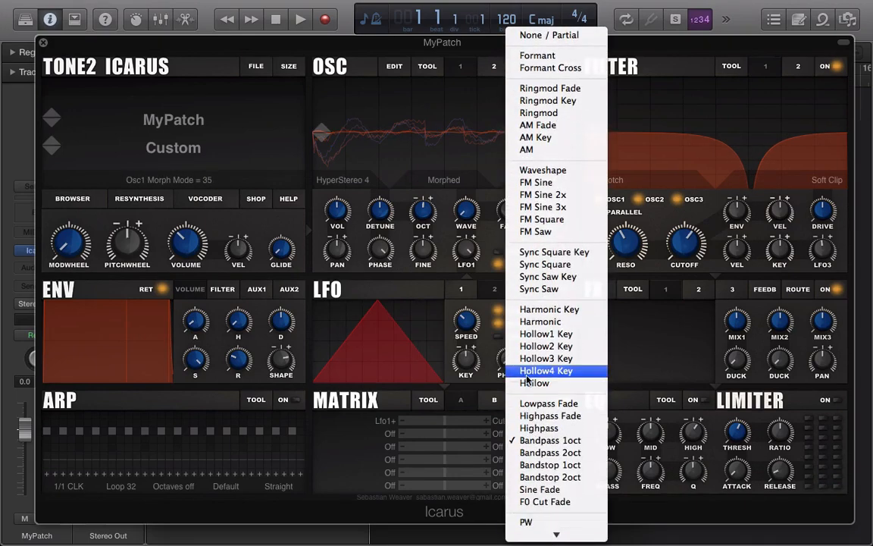
pyautogui.click(543, 219)
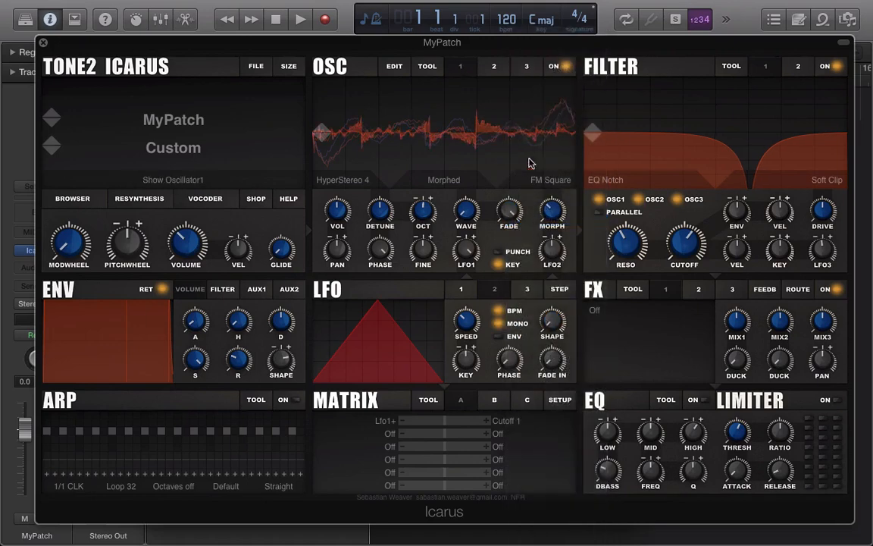
pyautogui.moveTo(547, 207); pyautogui.dragTo(536, 154)
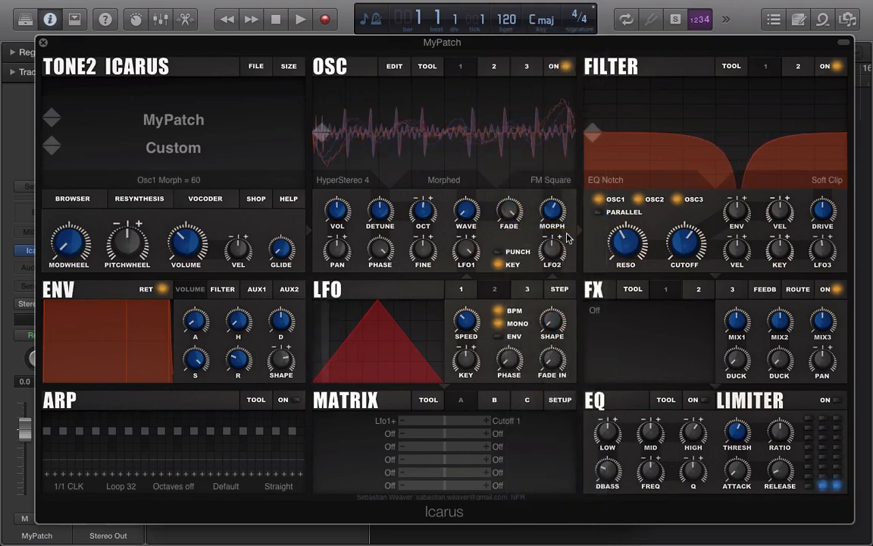
pyautogui.moveTo(553, 212); pyautogui.dragTo(552, 244)
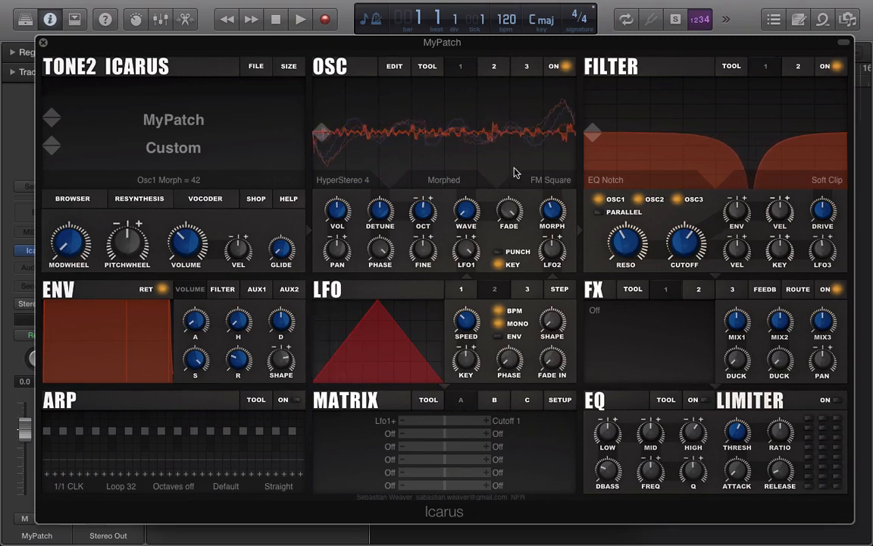
pyautogui.moveTo(550, 220)
pyautogui.mouseDown()
pyautogui.moveTo(542, 216)
pyautogui.moveTo(542, 227)
pyautogui.moveTo(539, 218)
pyautogui.mouseUp()
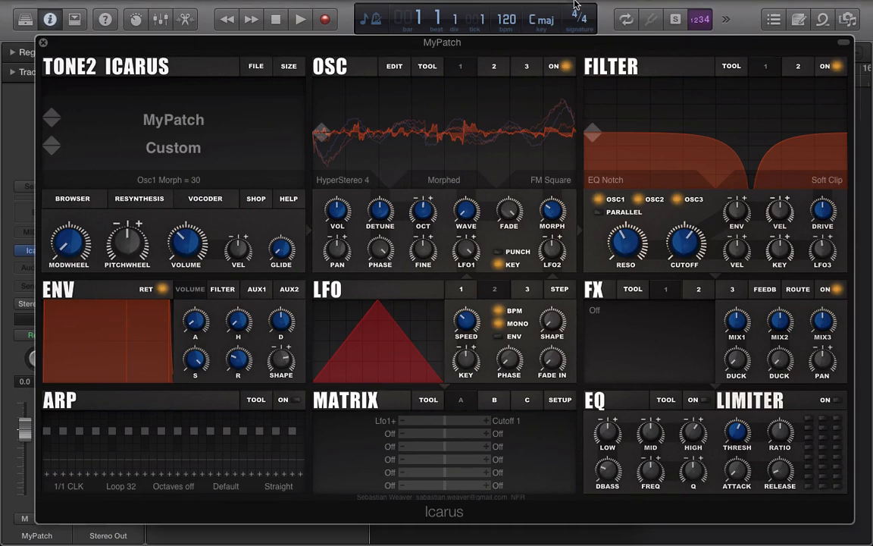
pyautogui.moveTo(575, 4)
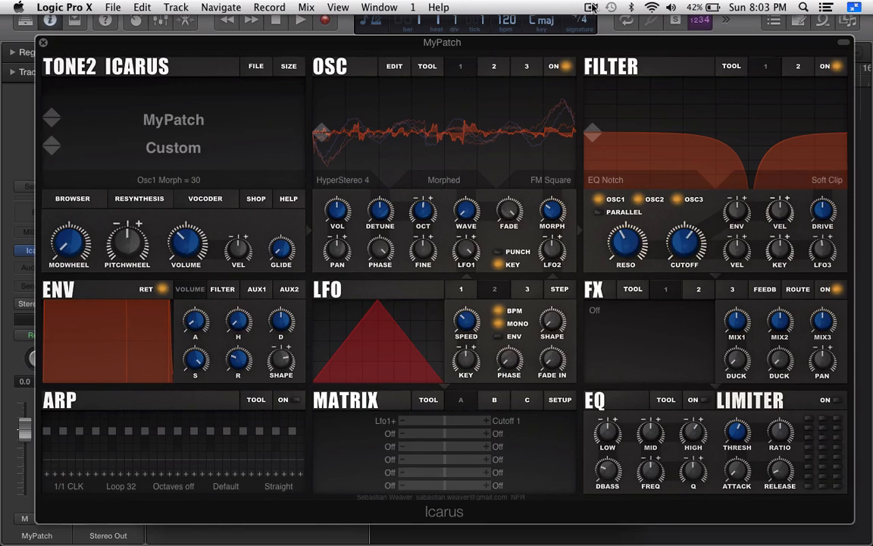